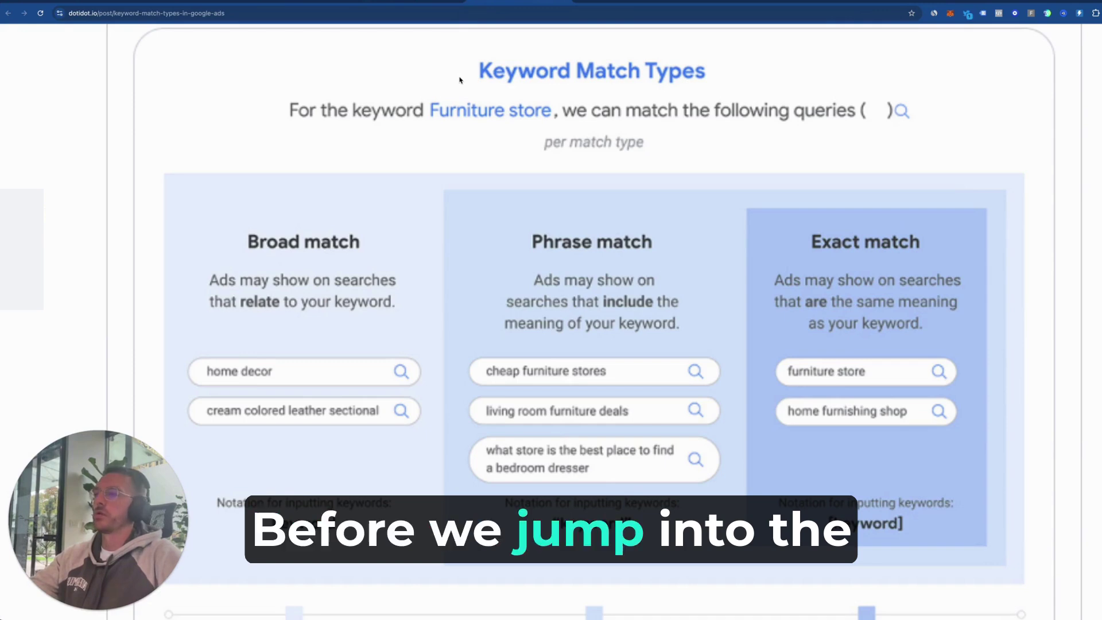
Step: Open the Think with Google article on broad match and highlight "intent" in the large blue pull quote
scroll(460, 80, "down", 1)
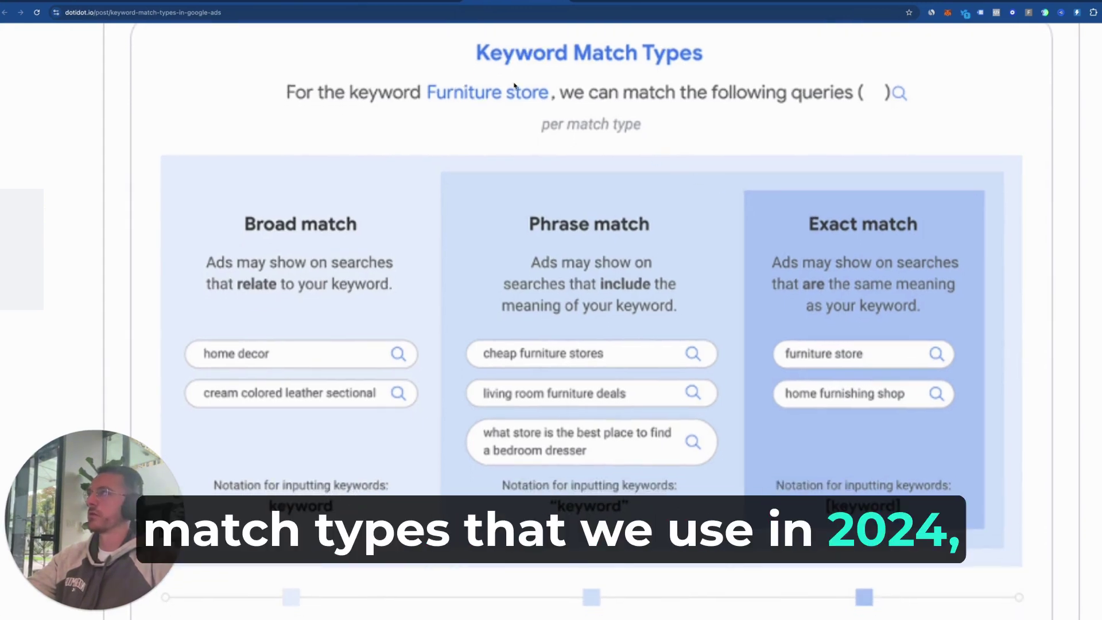
left_click(279, 1)
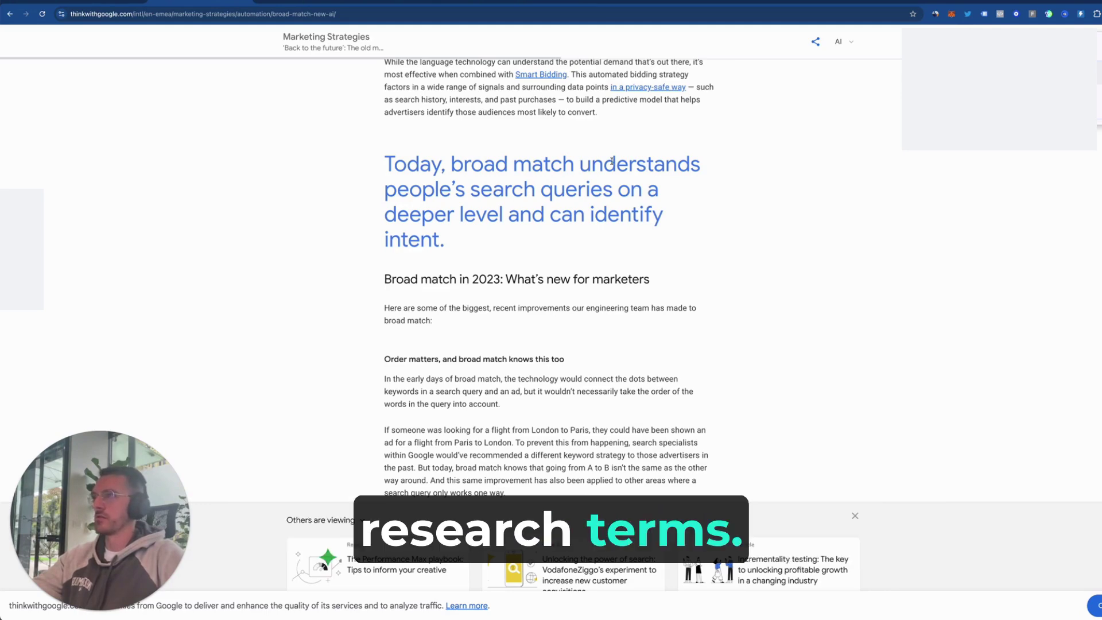
scroll(573, 152, "down", 1)
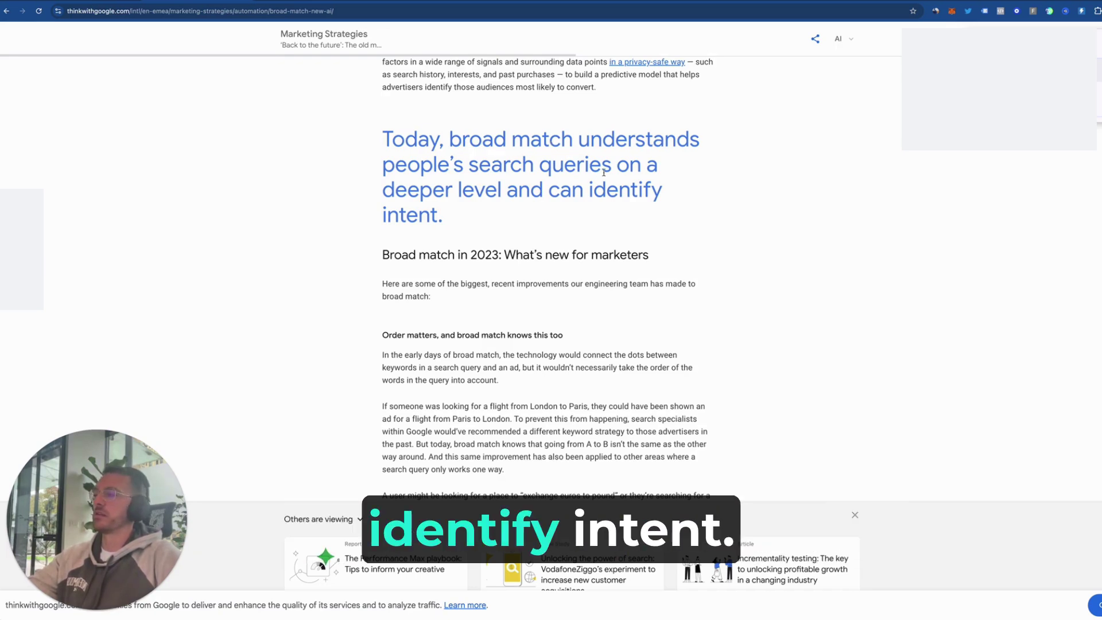
double_click(394, 212)
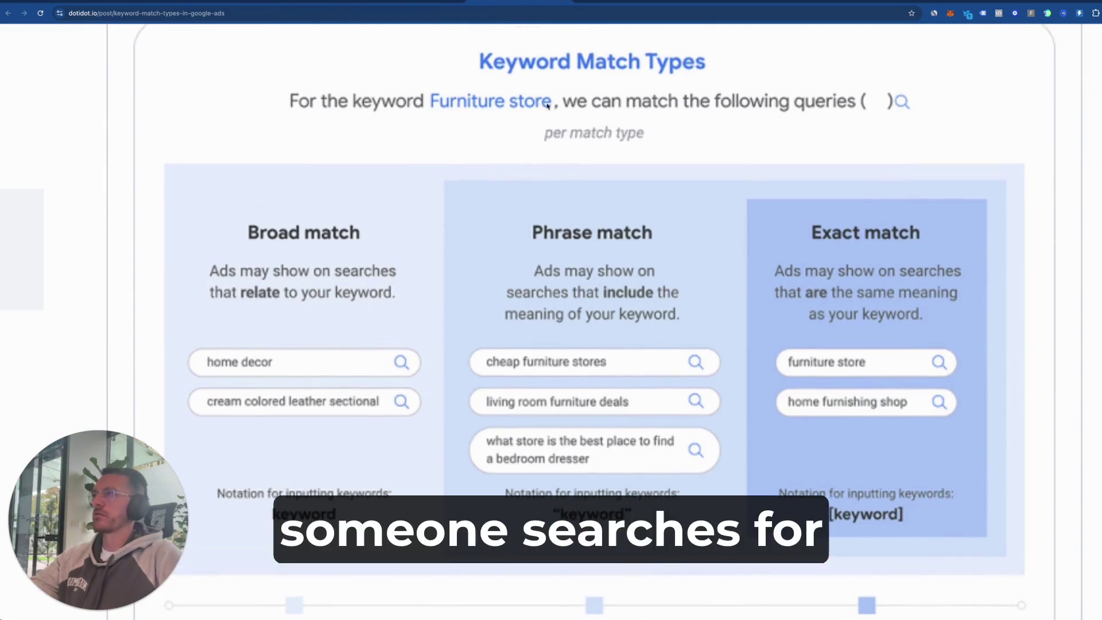
Step: Examine the broad, phrase and exact match examples for "Furniture store" in the Keyword Match Types diagram
scroll(547, 105, "down", 1)
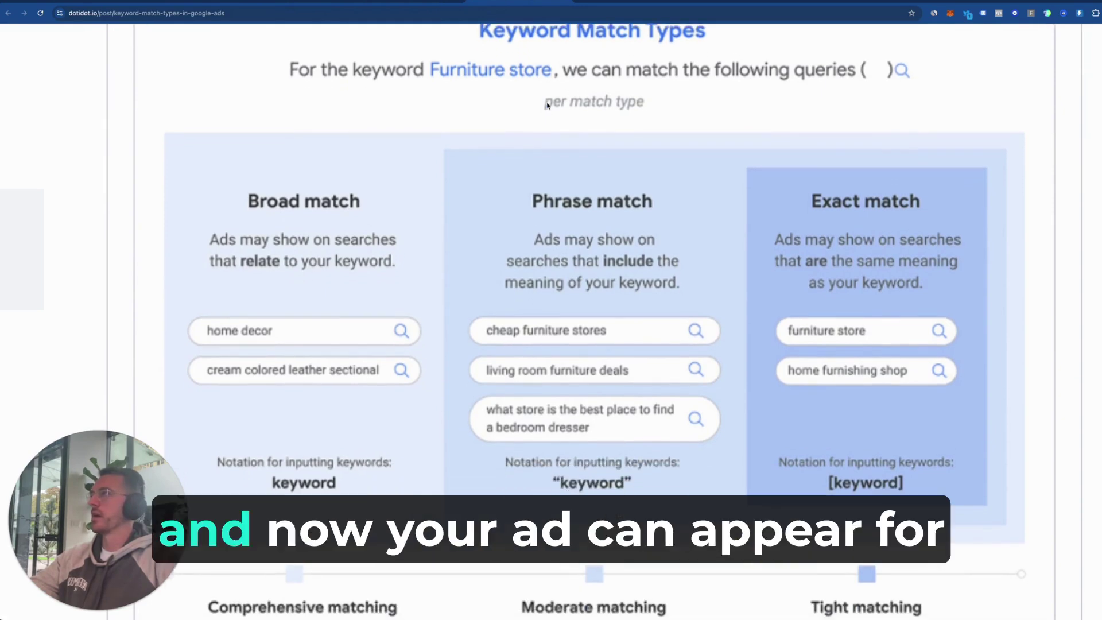
scroll(547, 105, "down", 2)
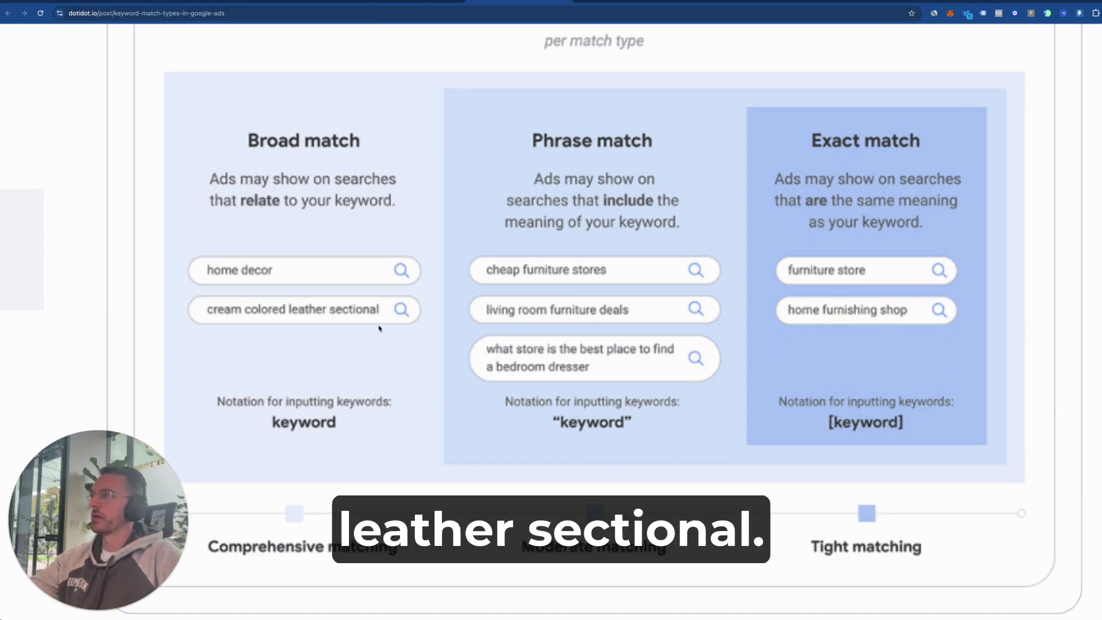
scroll(295, 276, "up", 2)
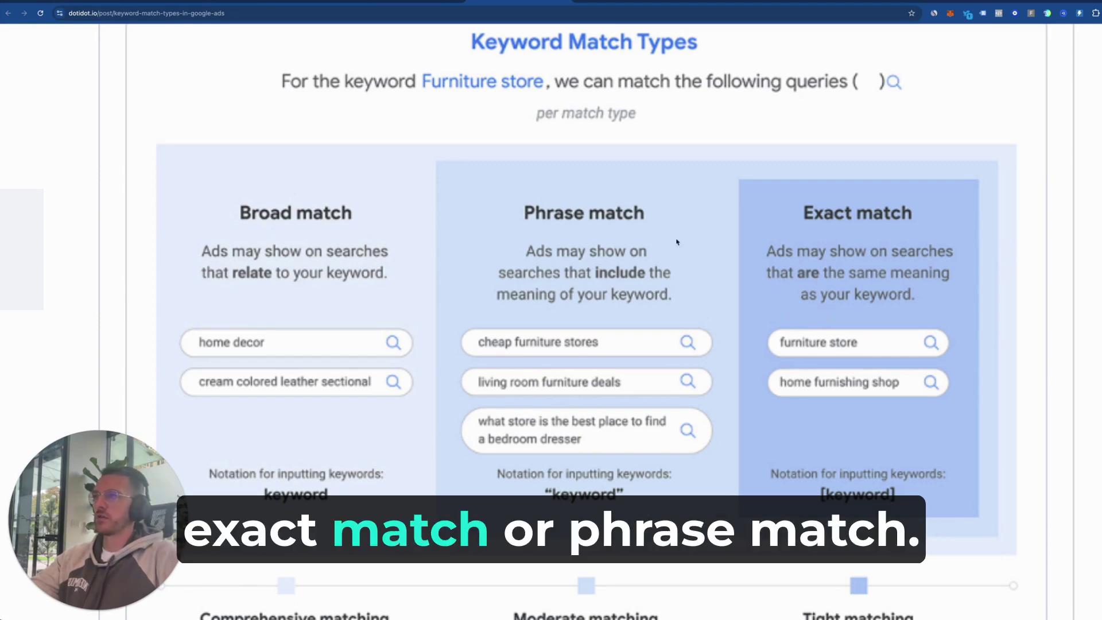
scroll(633, 218, "right", 2)
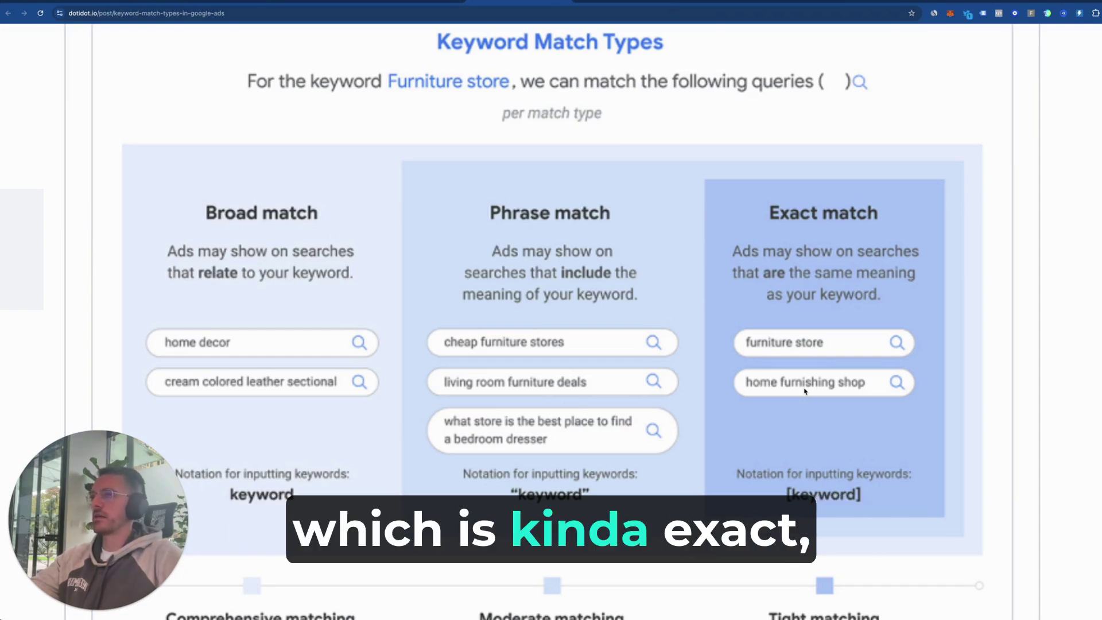
scroll(805, 391, "right", 1)
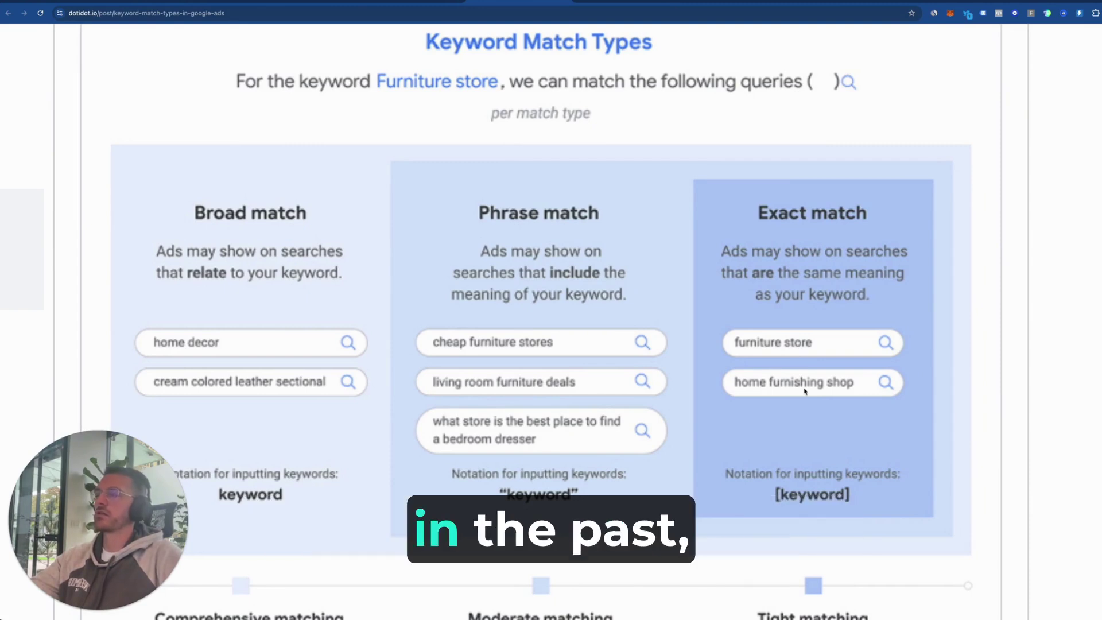
scroll(804, 391, "left", 2)
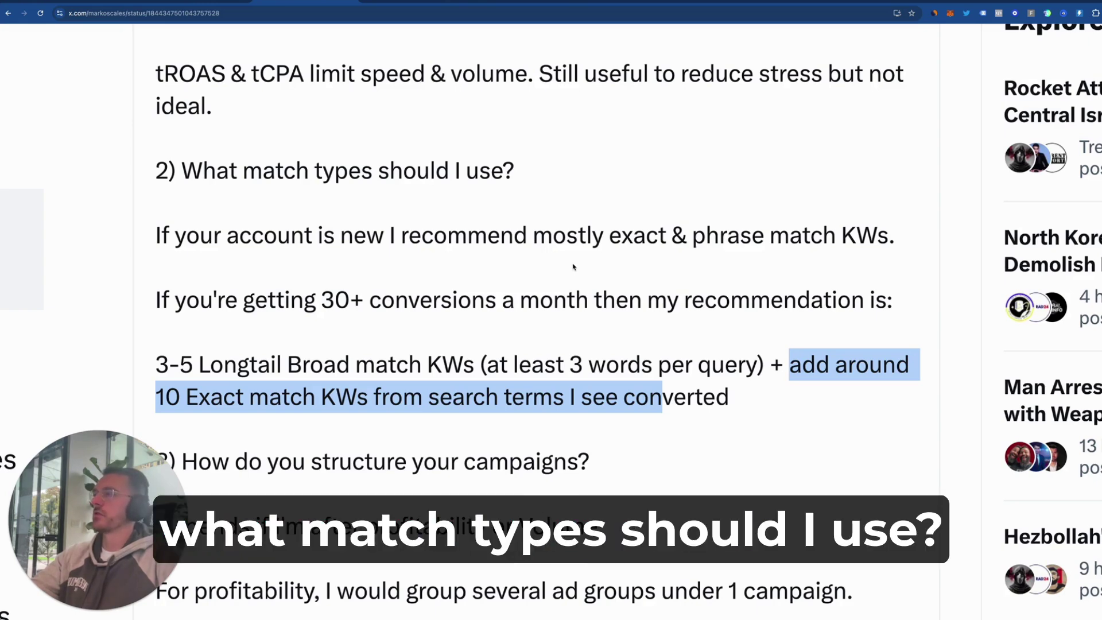
Step: Highlight the match type recommendations for new accounts and for 30+ conversions a month in the X post, phrase by phrase
triple_click(234, 237)
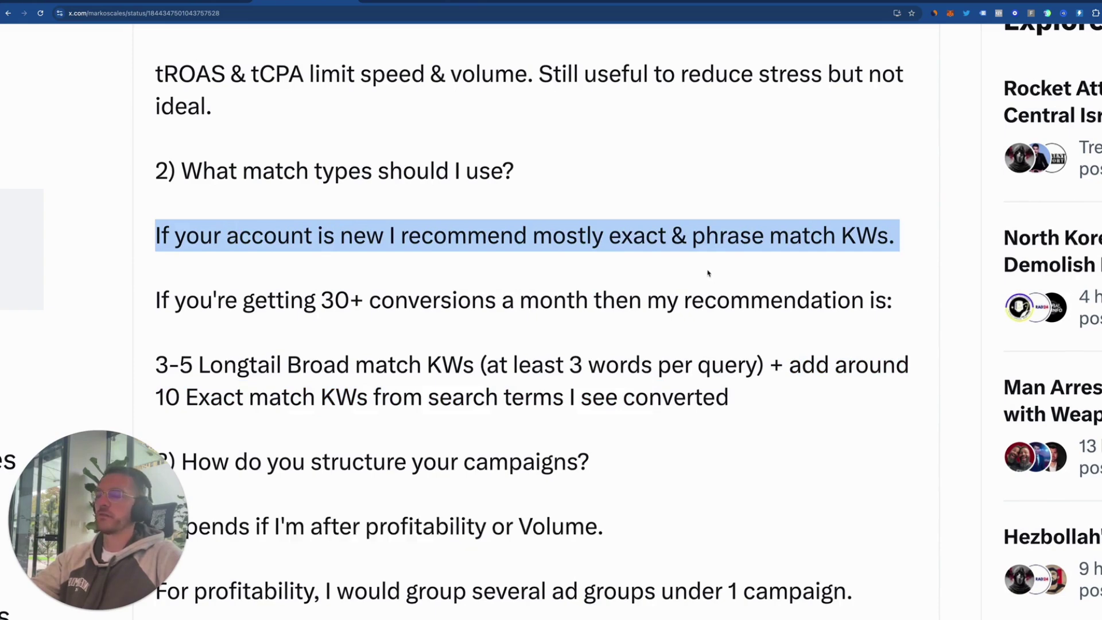
left_click_drag(242, 301, 498, 302)
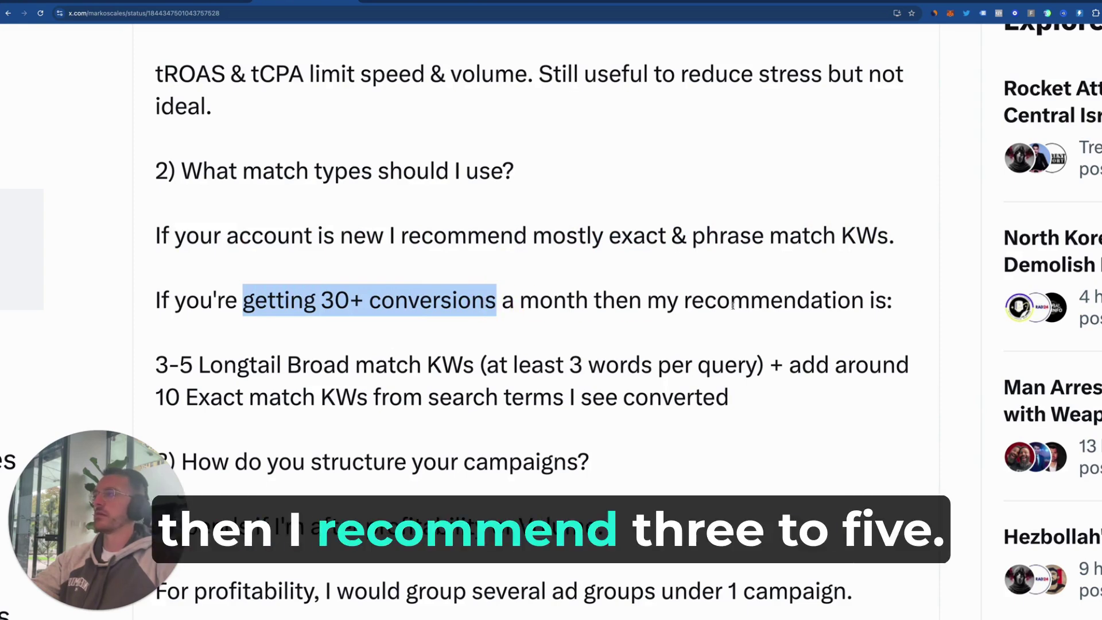
left_click_drag(154, 364, 473, 366)
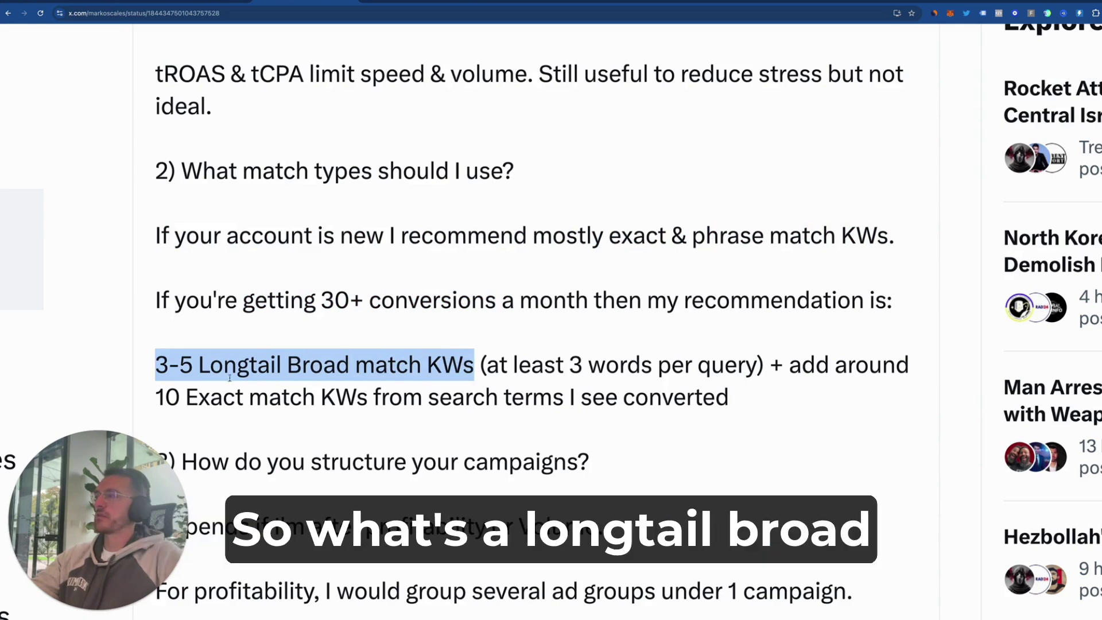
double_click(213, 366)
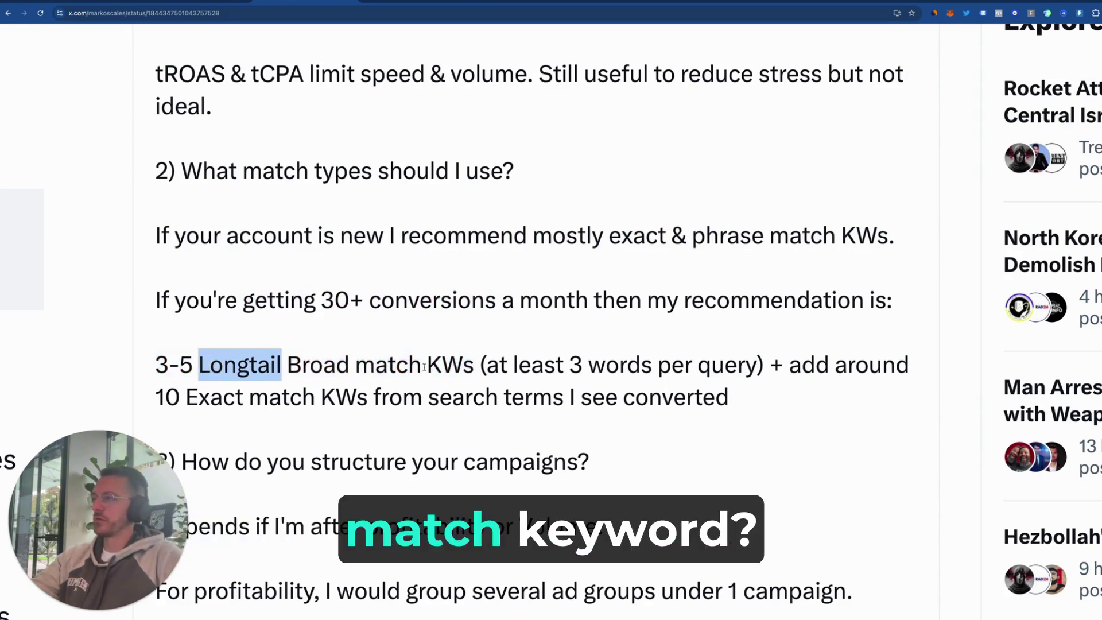
left_click_drag(512, 364, 743, 363)
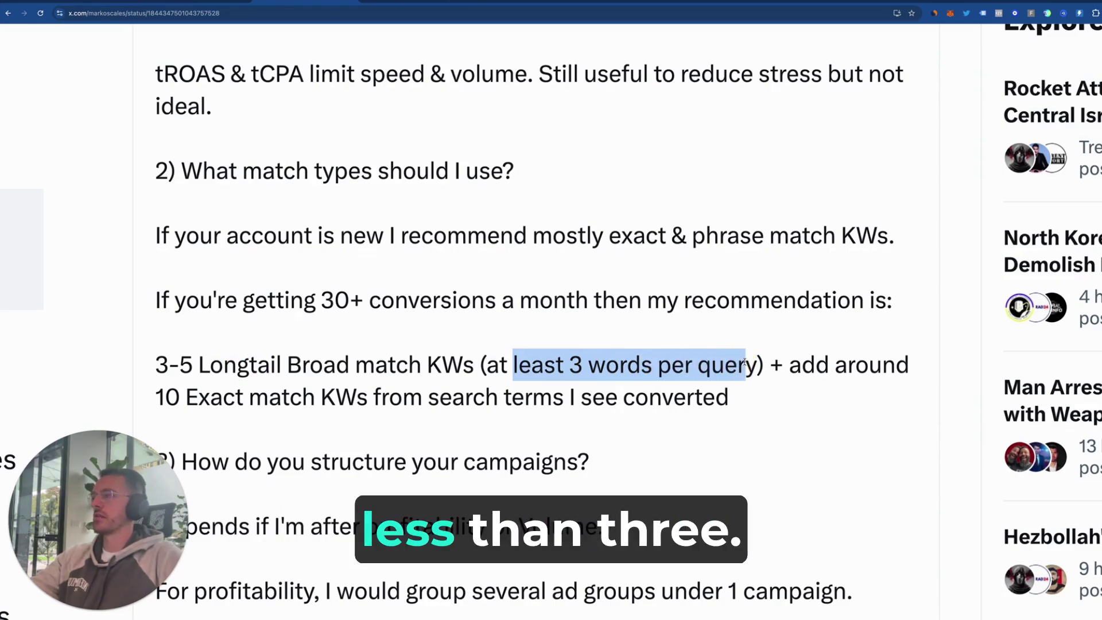
mouse_move(786, 364)
left_mouse_down()
mouse_move(422, 364)
mouse_move(278, 388)
mouse_move(366, 390)
left_mouse_up()
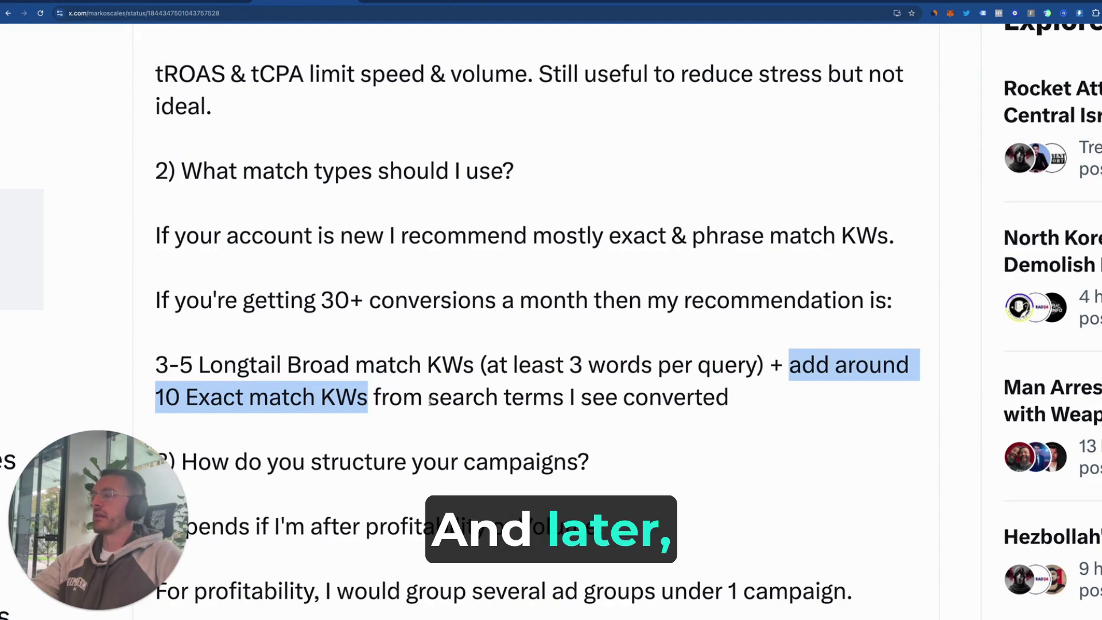
left_click_drag(430, 400, 726, 401)
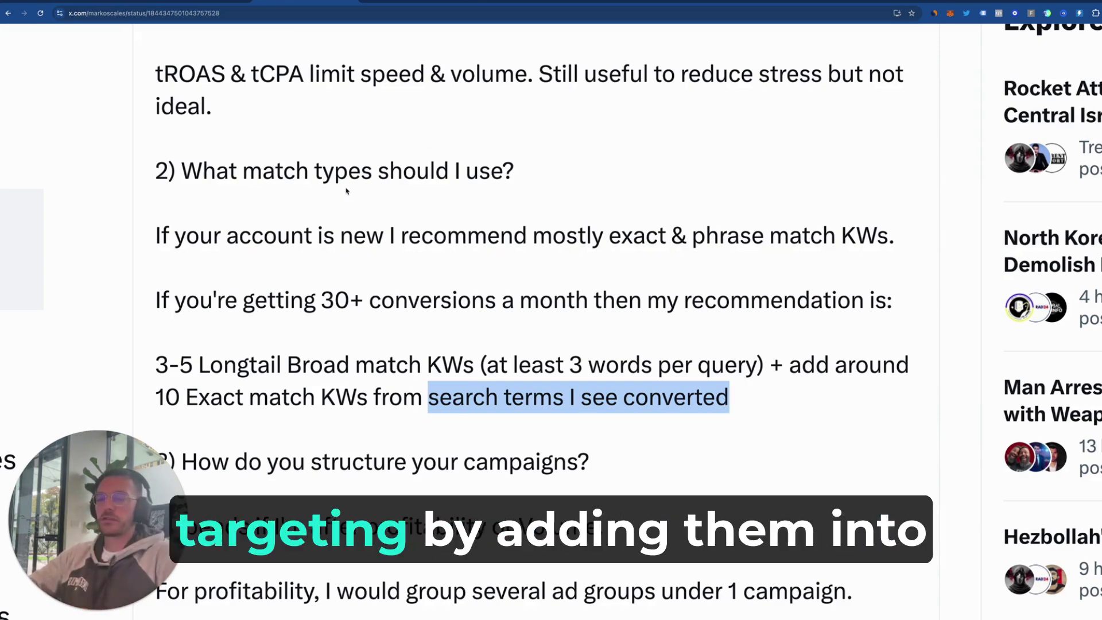
Step: Switch to the Google Ads Keyword Planner and get keyword ideas for "mens joggers"
left_click(108, 2)
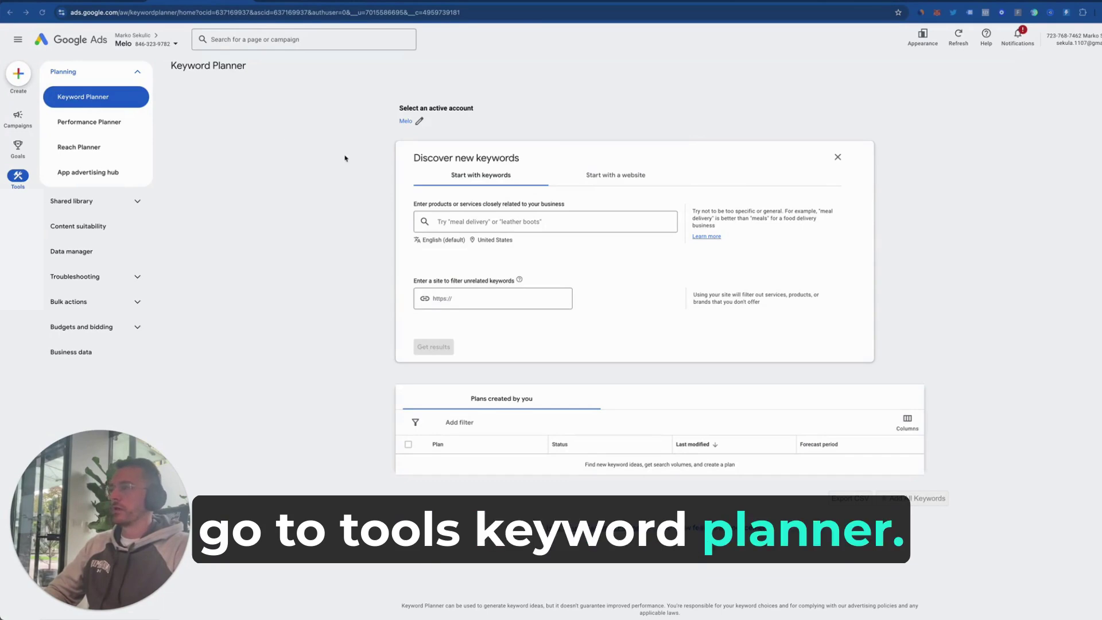
left_click(449, 222)
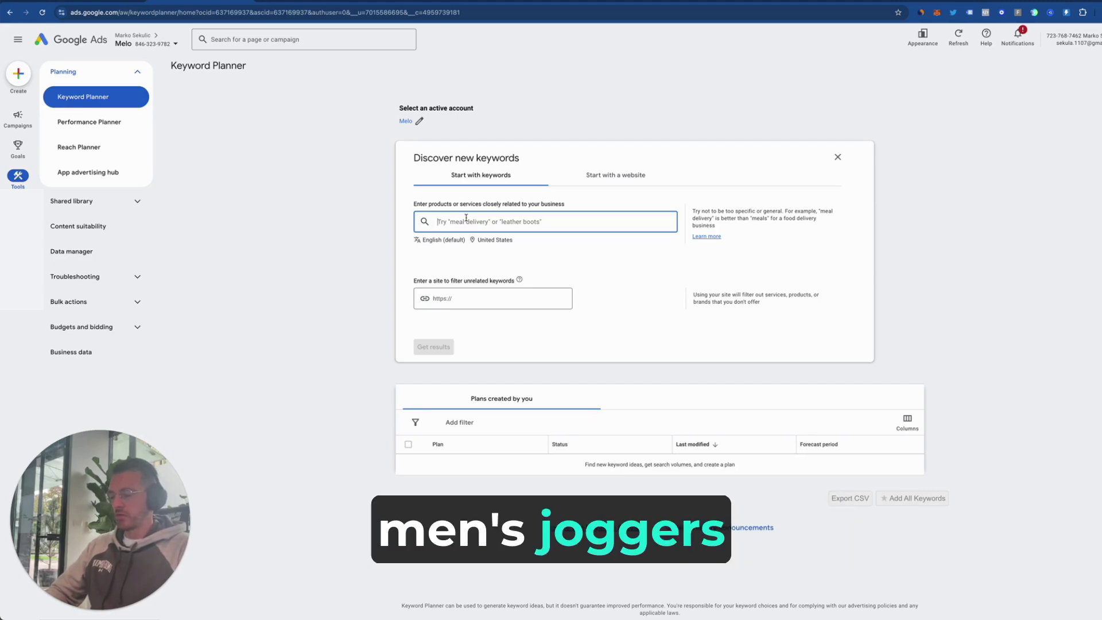
type("mens joggers")
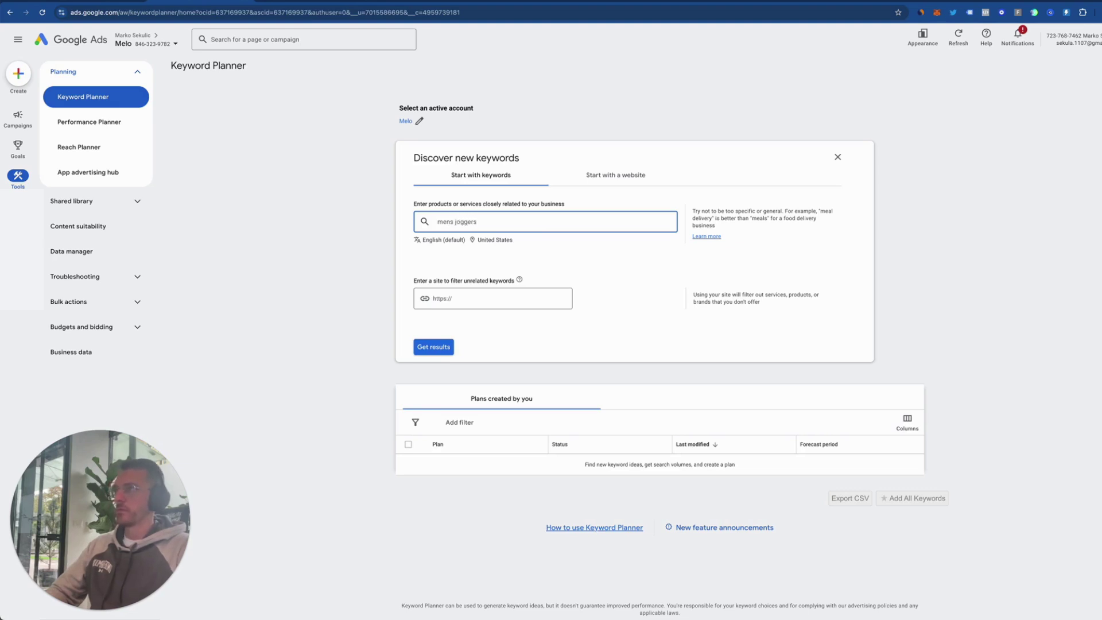
key("Return")
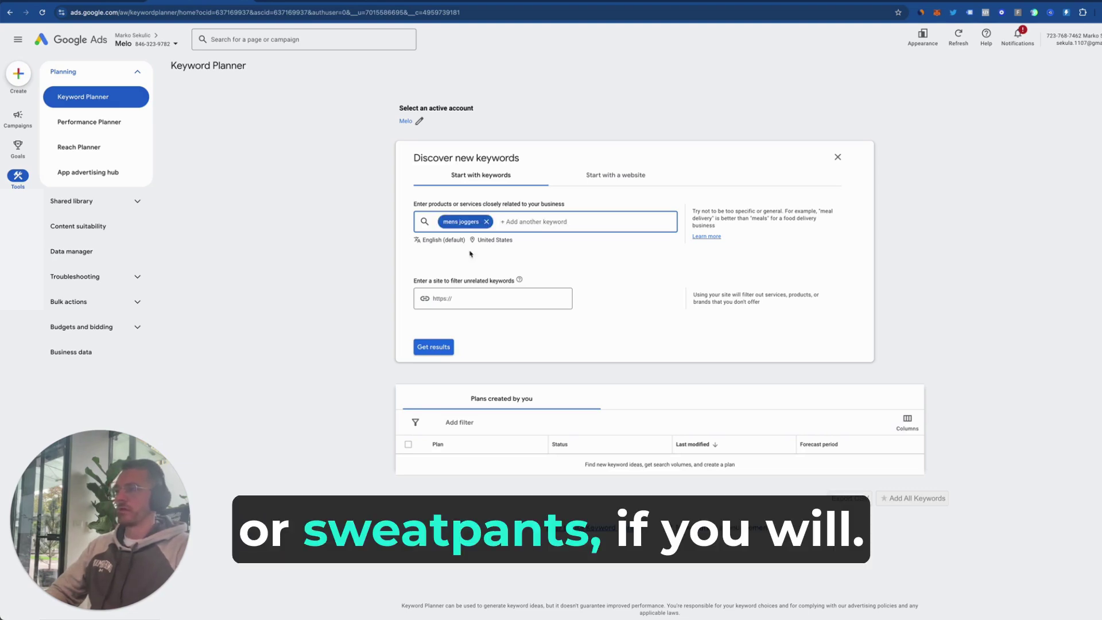
left_click(425, 347)
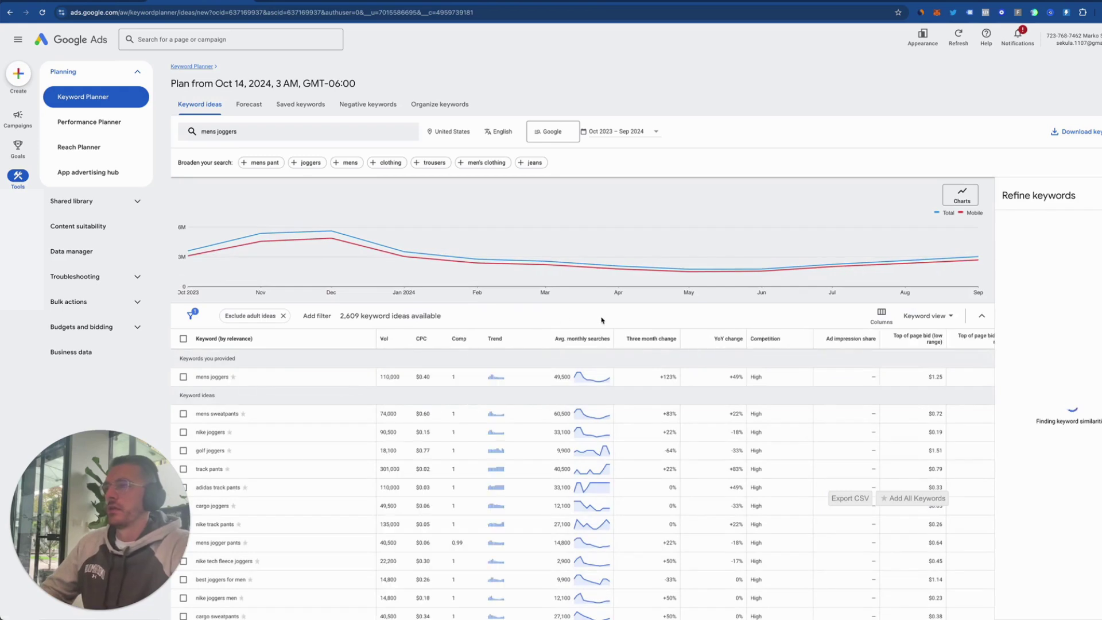
Step: Sort the keyword ideas by average monthly searches in descending order and look through the high-volume terms
left_click(583, 338)
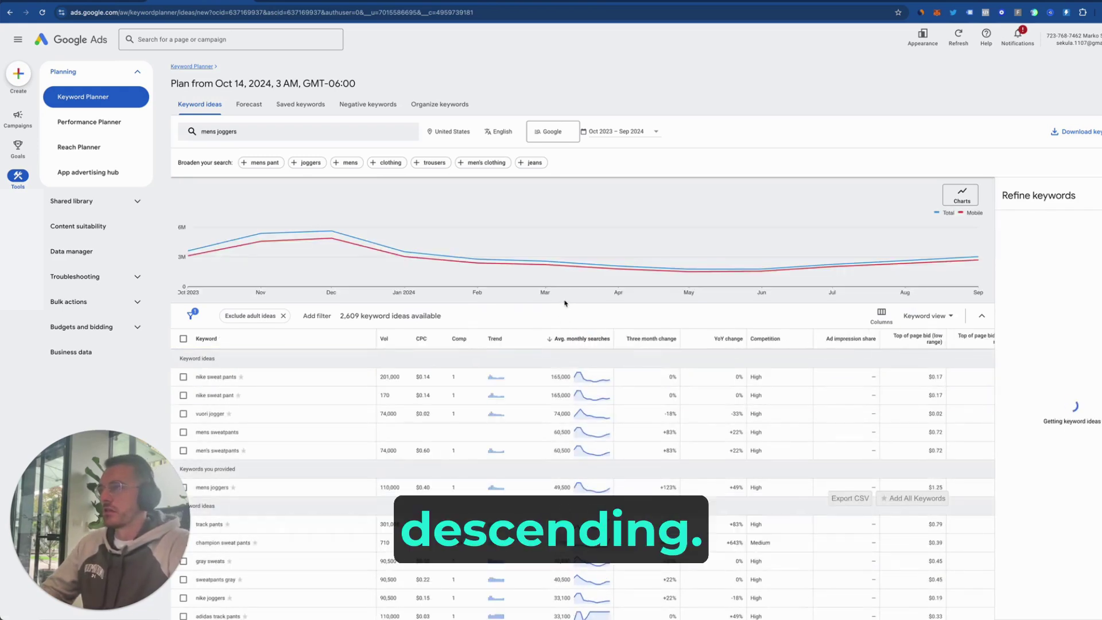
scroll(566, 304, "down", 4)
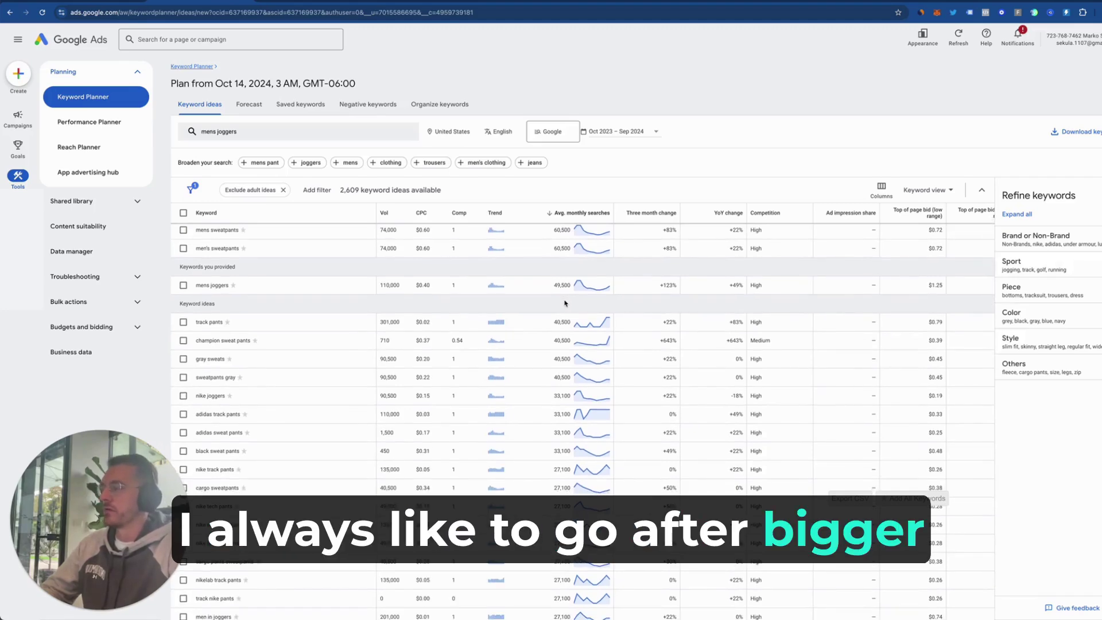
scroll(408, 393, "down", 1)
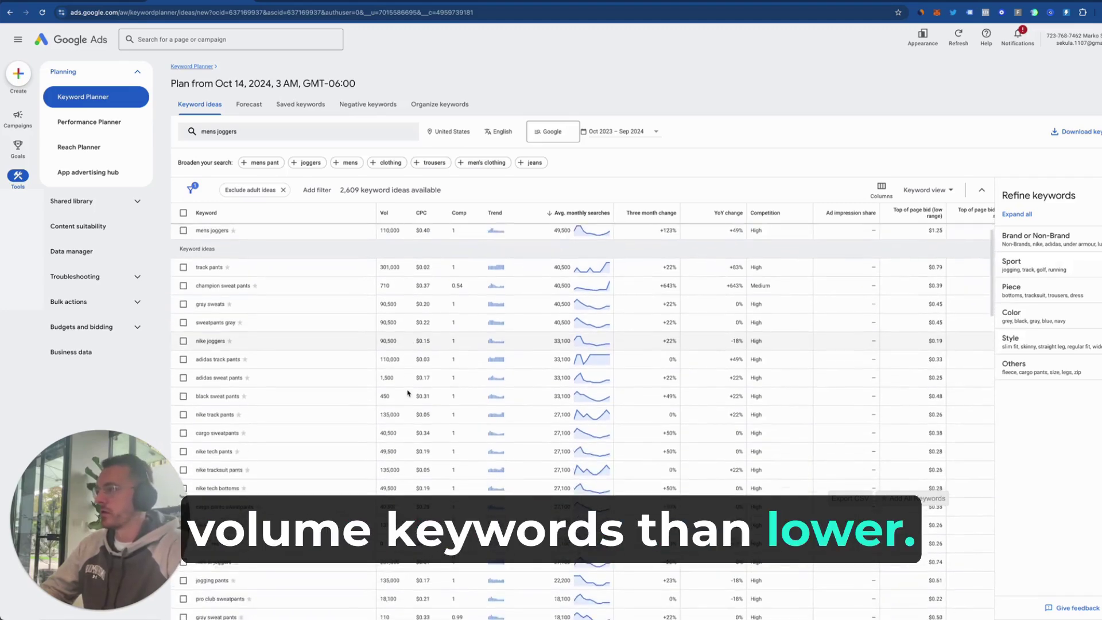
scroll(362, 365, "down", 1)
scroll(362, 365, "down", 2)
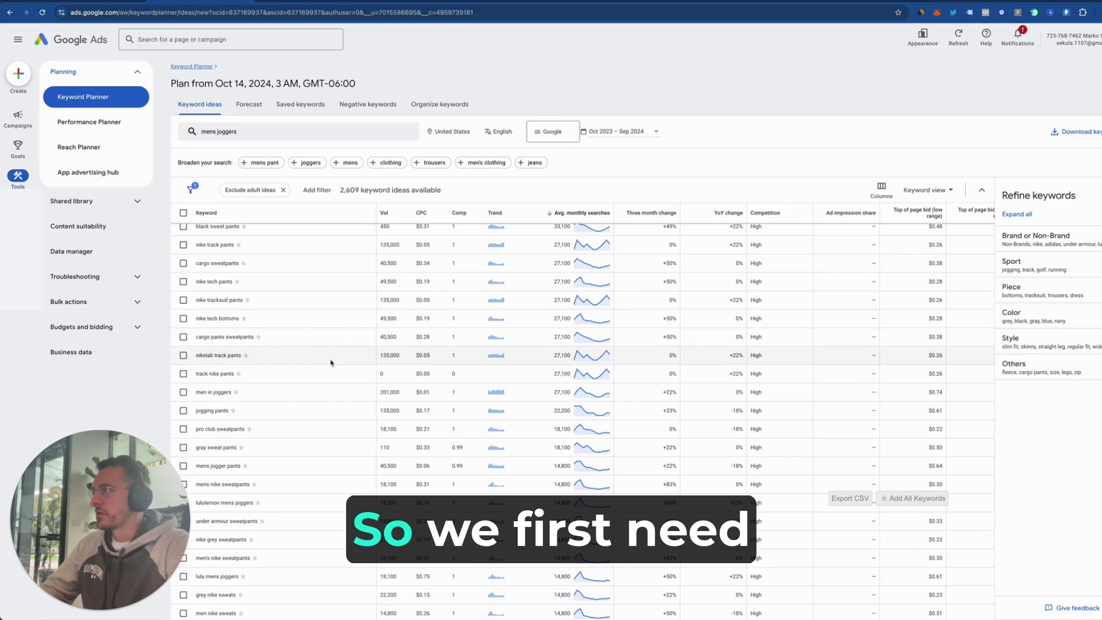
scroll(331, 362, "down", 2)
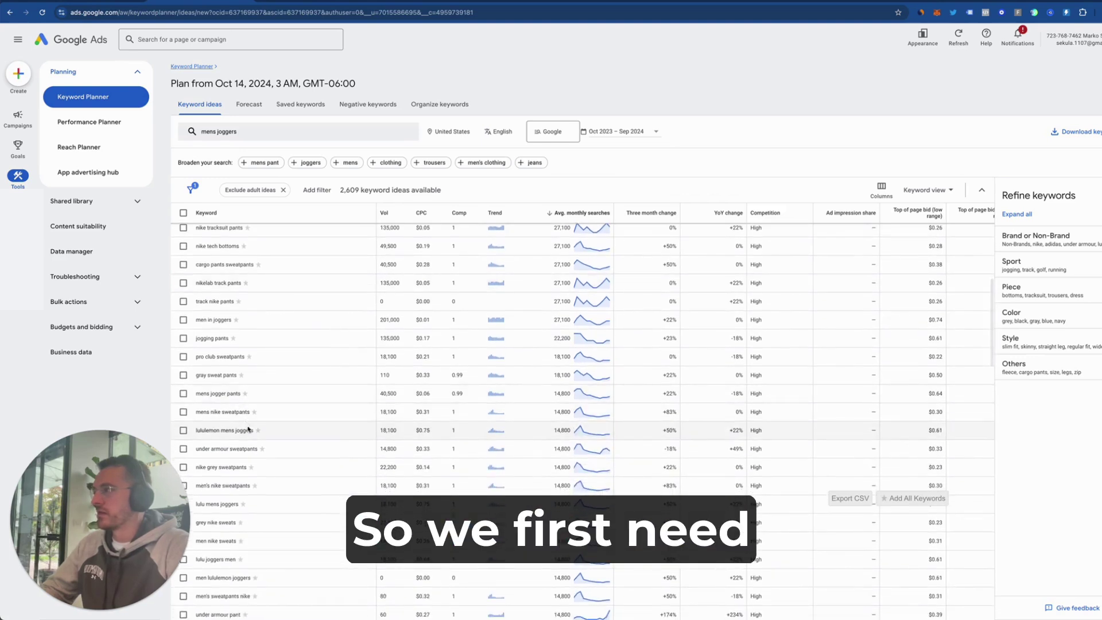
Step: Copy the keyword "mens jogger pants" from the Keyword Planner into cell F1 of the untitled Google Sheets spreadsheet
left_click(237, 394)
left_click_drag(203, 393, 195, 394)
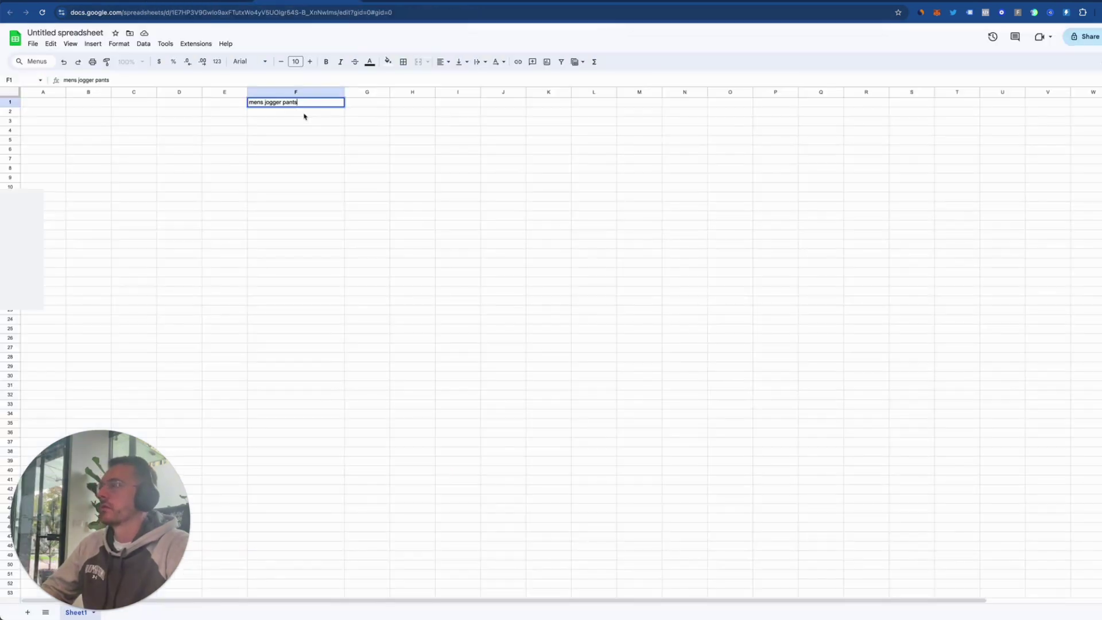
left_click(295, 111)
left_click(293, 105)
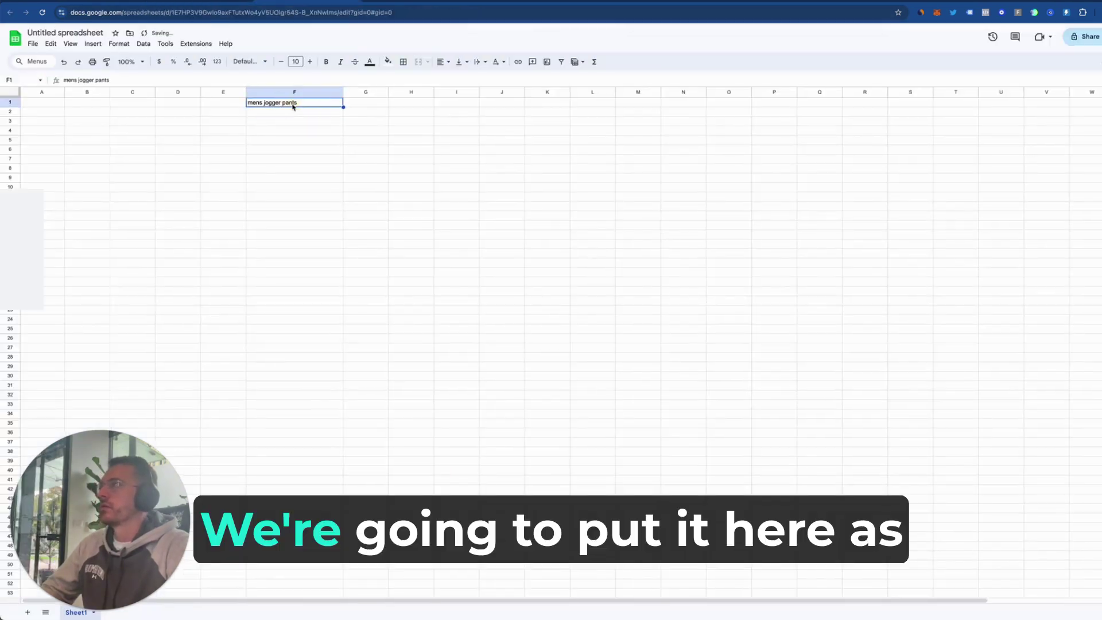
Step: Find two more keywords in the Keyword Planner, "best joggers for men" and "men's athletic pants", and list them in F2 and F3
left_click(206, 2)
scroll(317, 319, "down", 3)
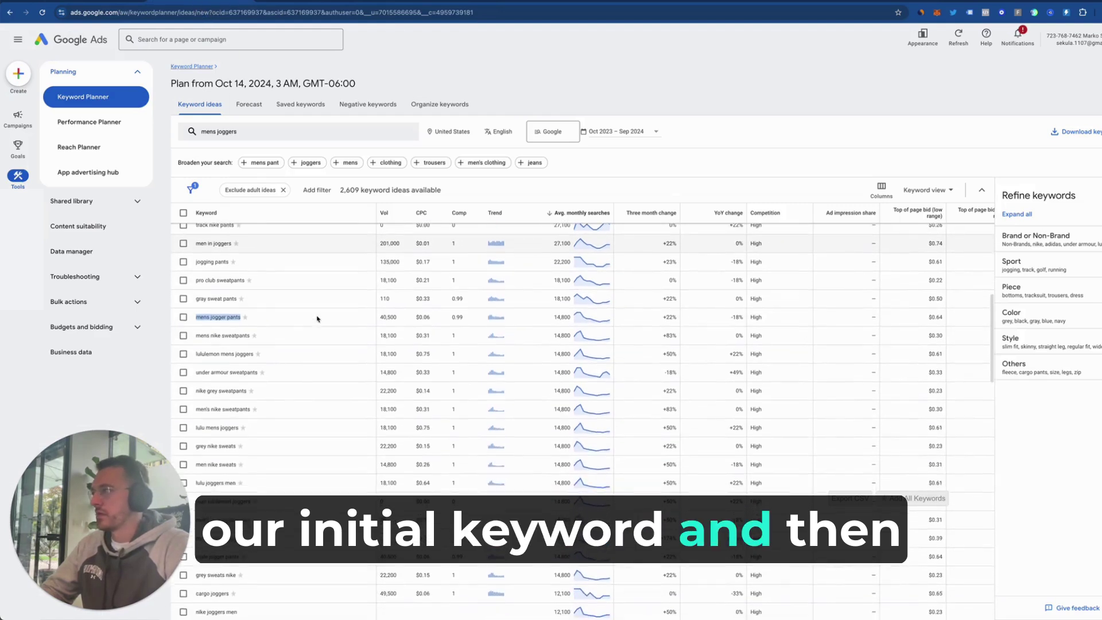
scroll(319, 319, "down", 3)
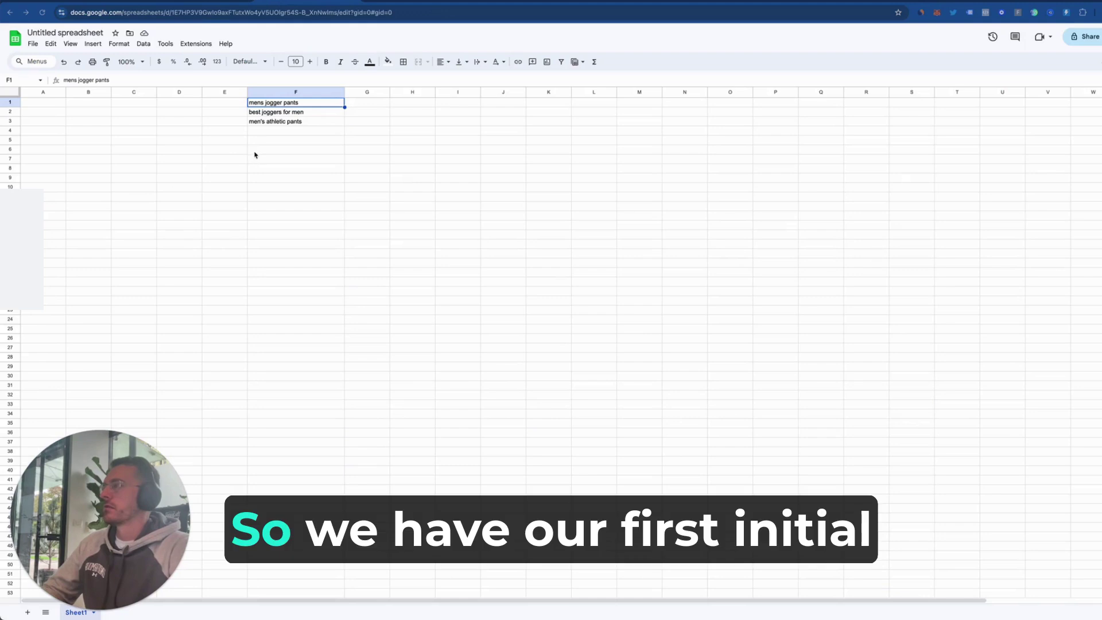
Step: Find more specific exact match keywords in the Keyword Planner and list eight in F5 to F12, from "mens tracksuit pants" to "joggers for work"
left_click(290, 123, "shift")
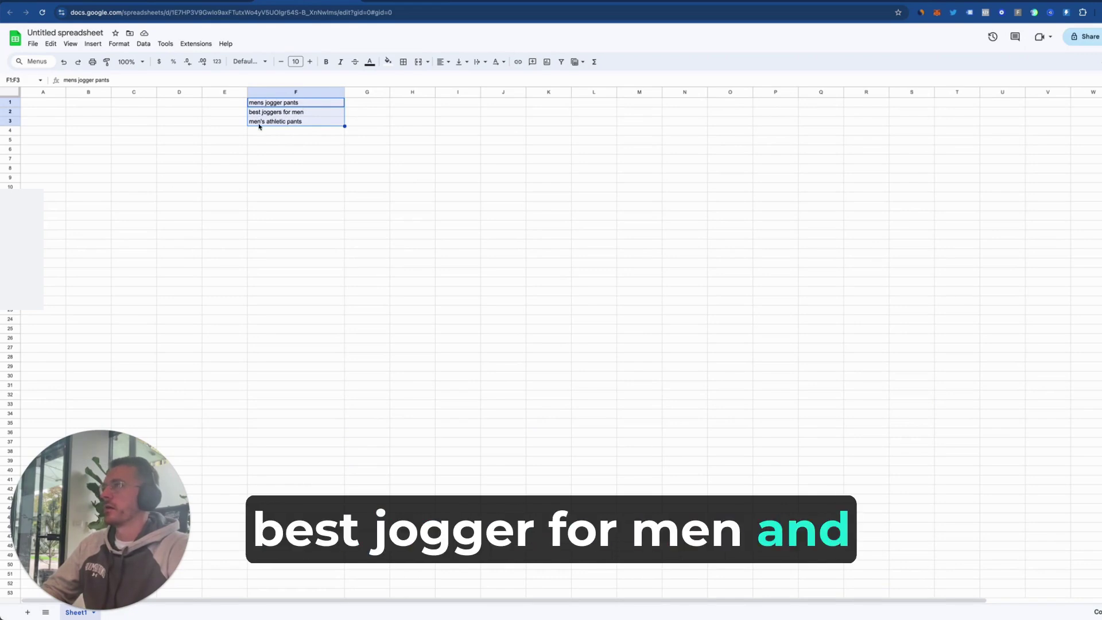
left_click(276, 140)
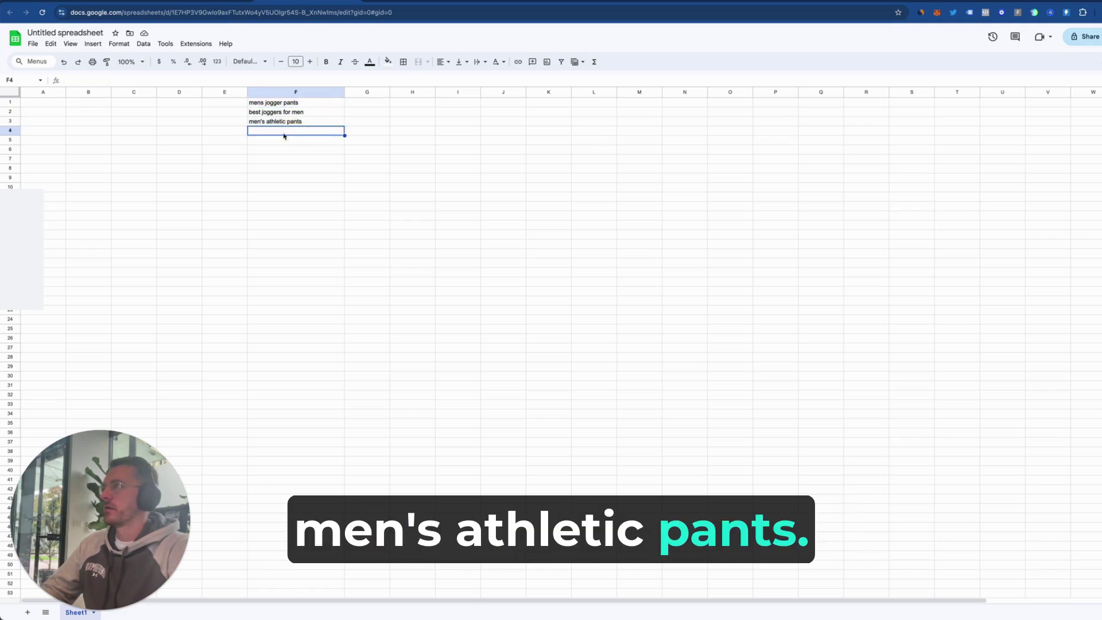
left_click(289, 246, "shift")
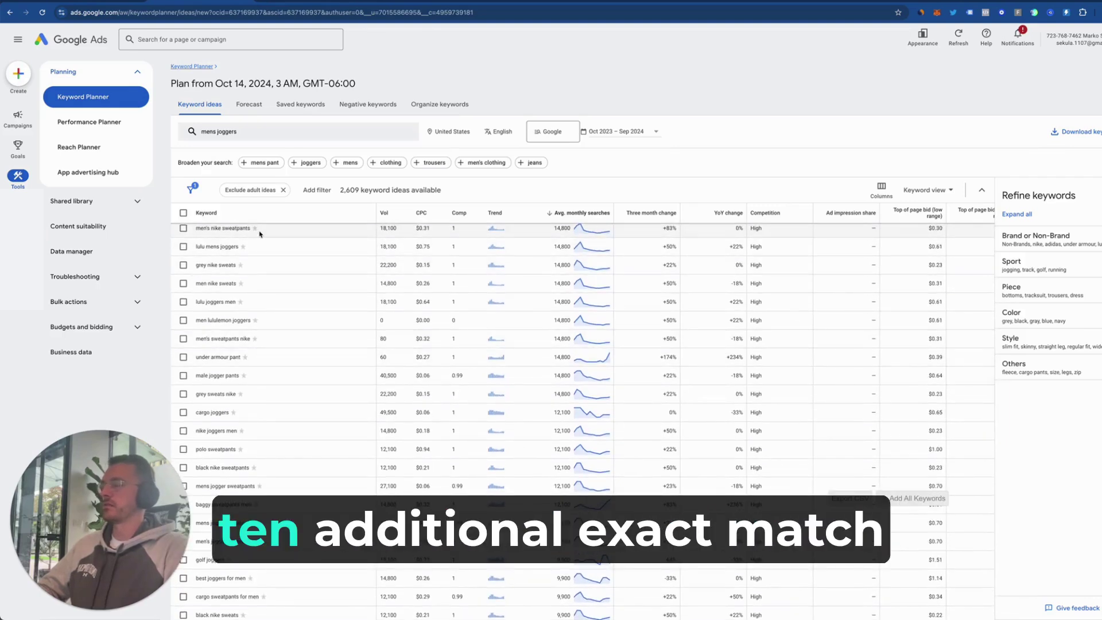
scroll(277, 340, "down", 5)
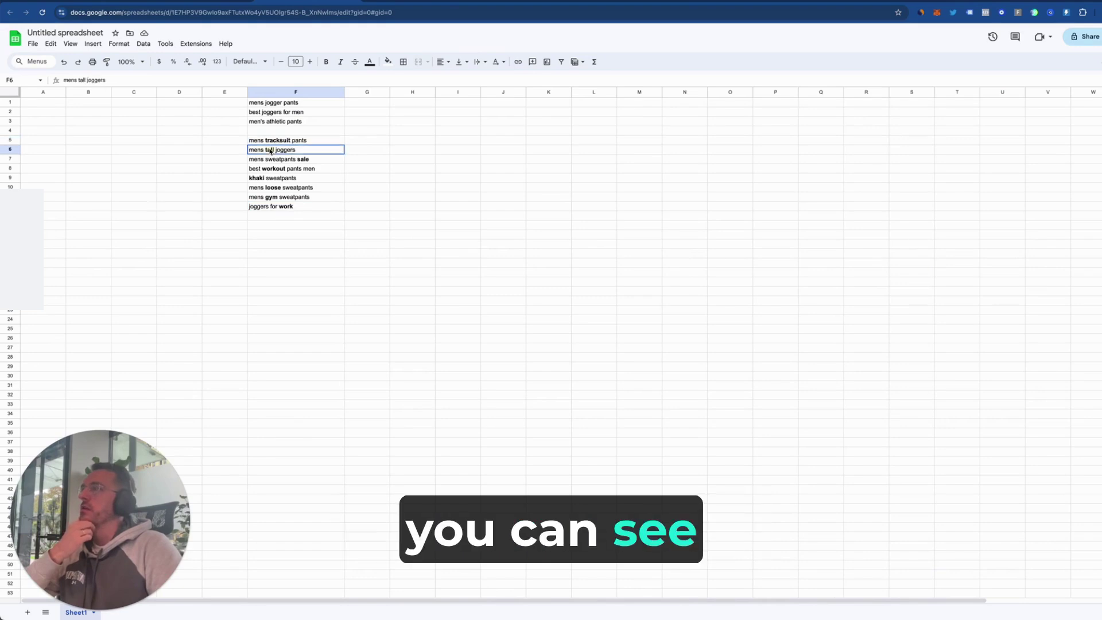
Step: Review the exact match keywords in F5:F12 against the broad ones in F1:F3, checking that each term is relevant to the joggers being sold
left_click(289, 208)
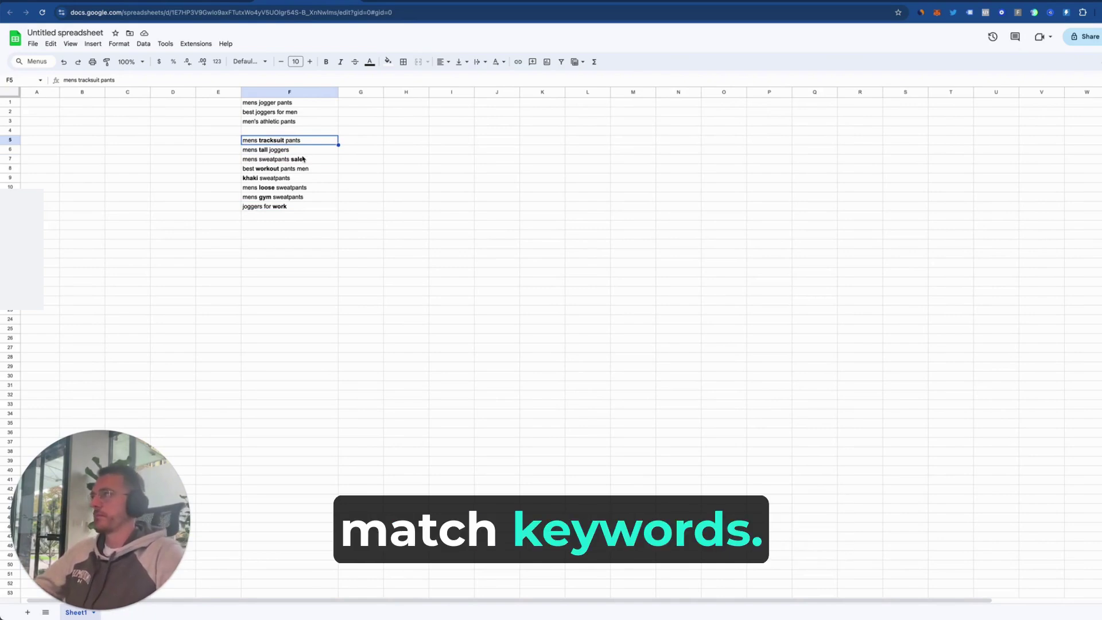
left_click(295, 207, "shift")
left_click_drag(283, 121, 279, 107)
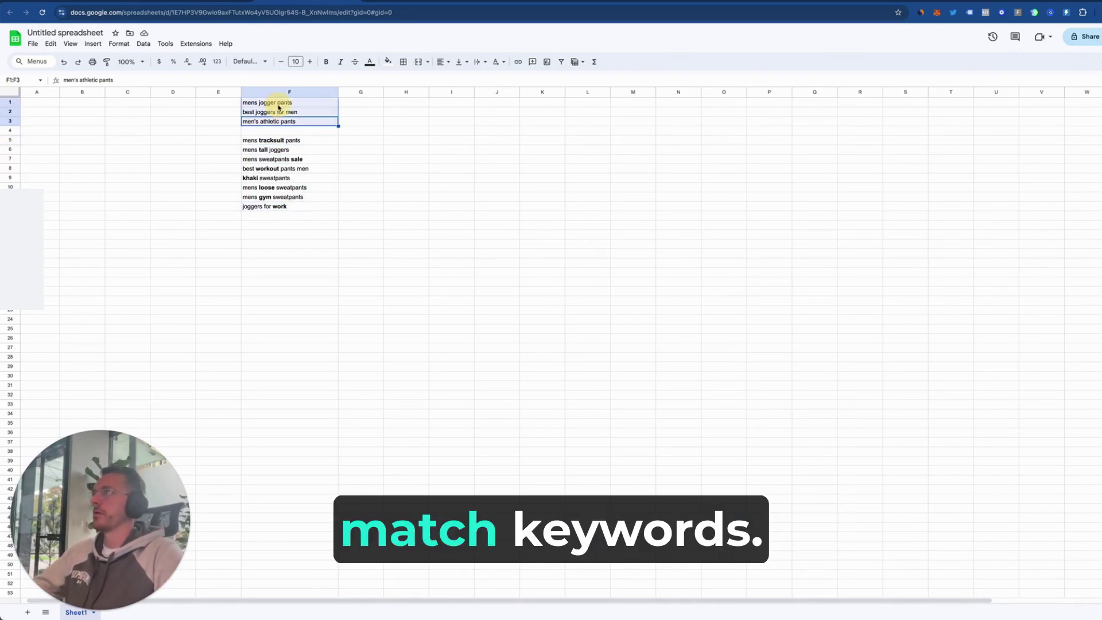
left_click(277, 141)
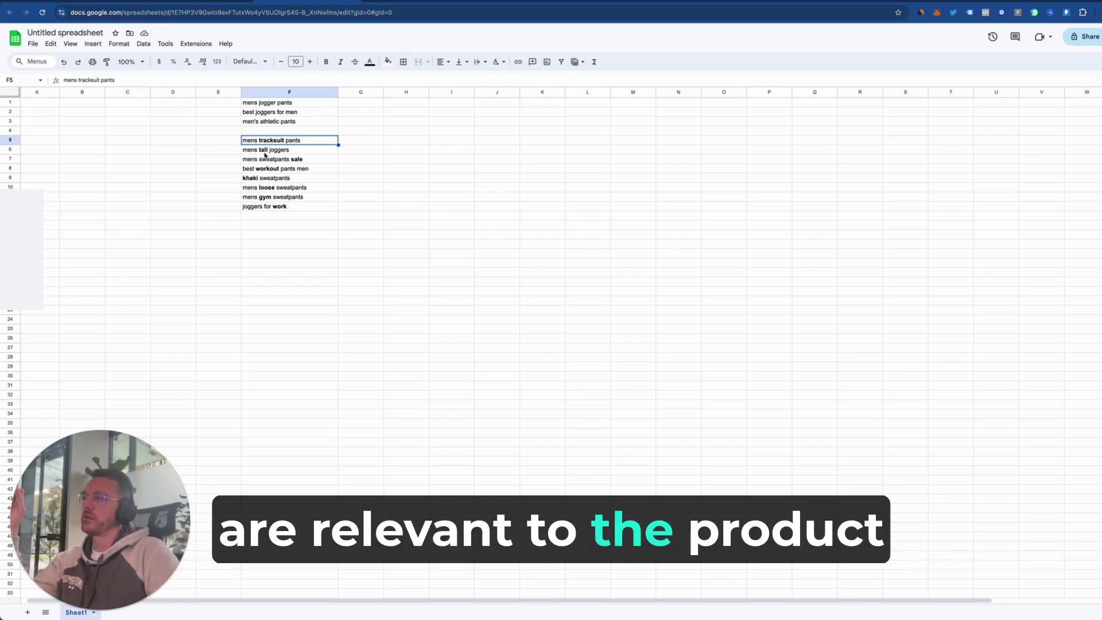
left_click(267, 152)
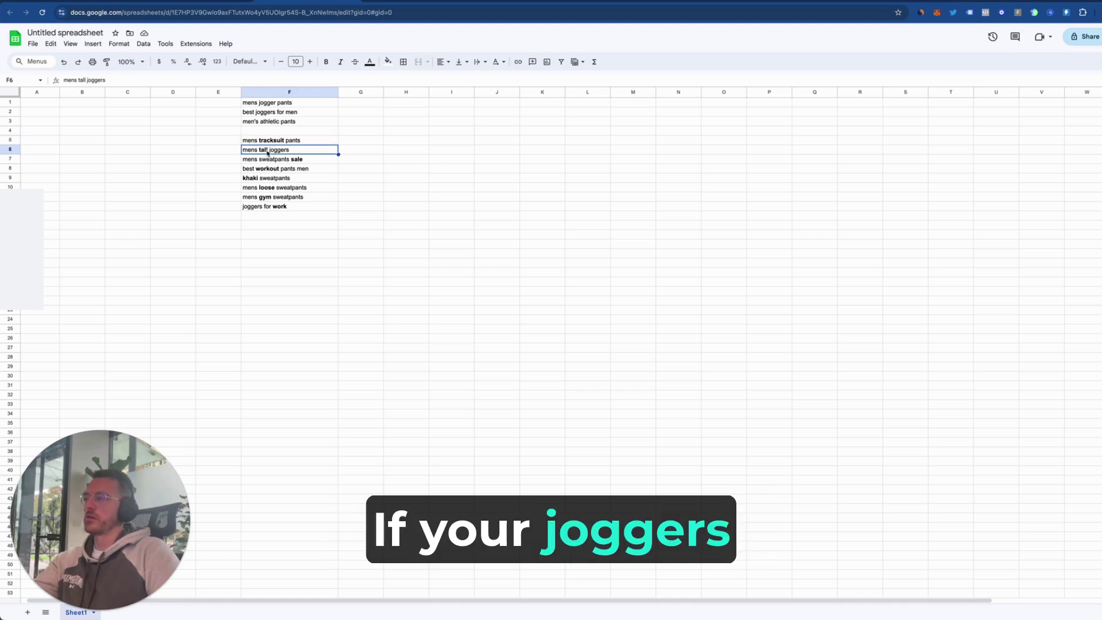
left_click(247, 169)
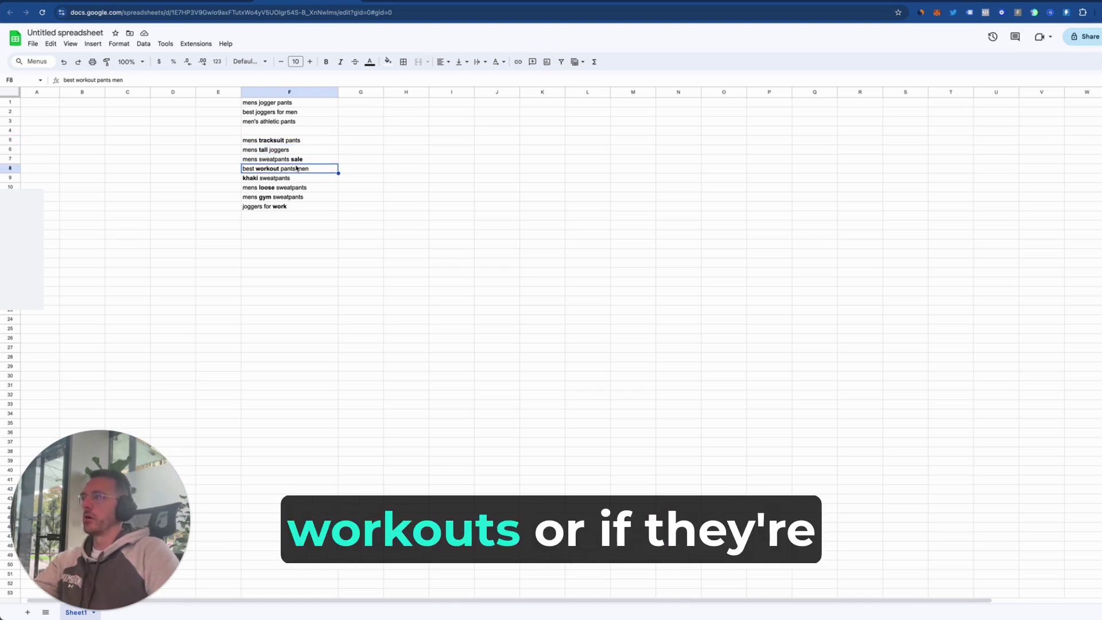
left_click(245, 180)
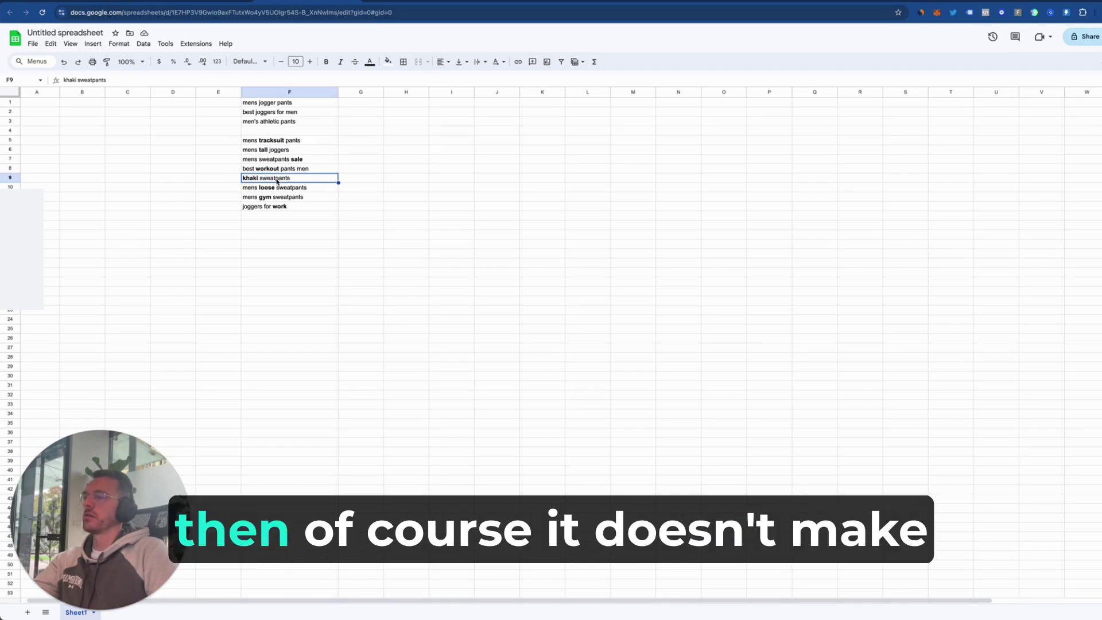
left_click(287, 140)
left_click(290, 207)
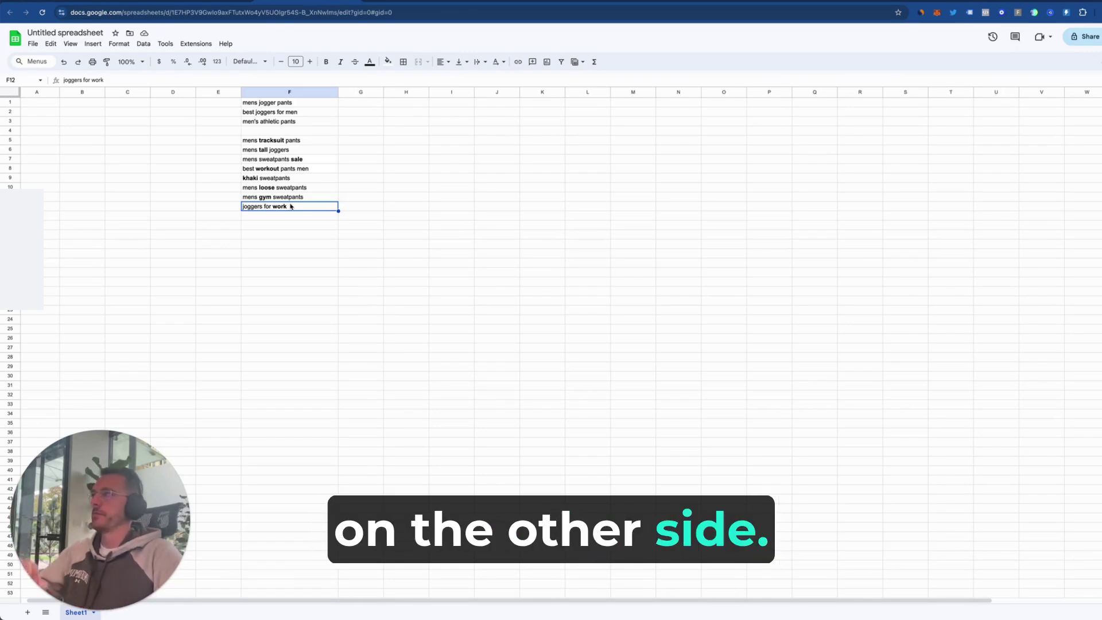
left_click(279, 144, "shift")
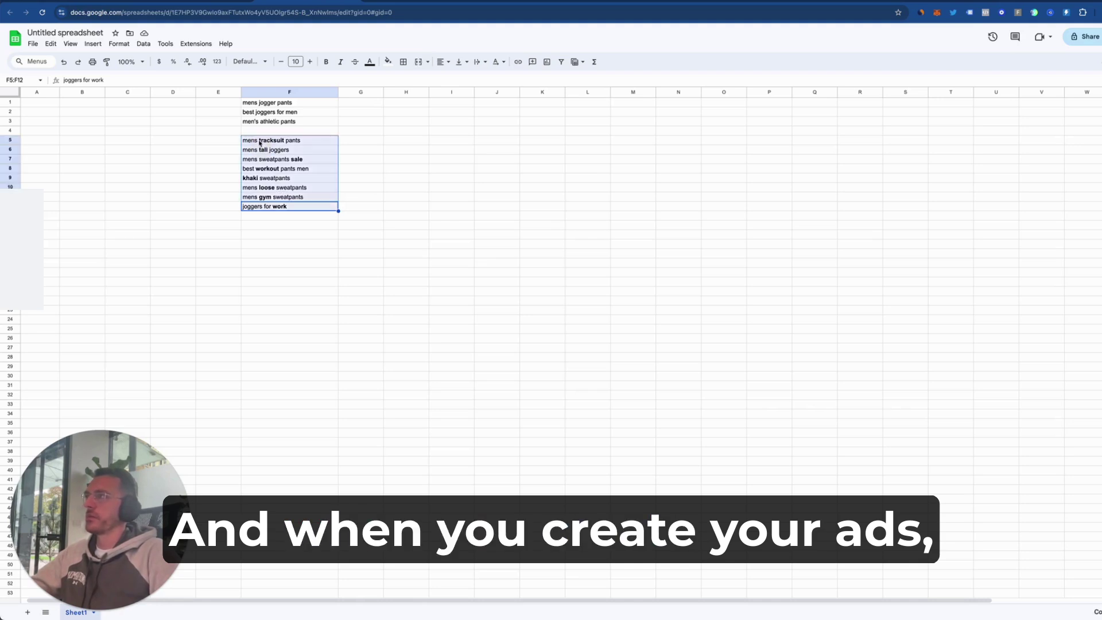
Step: Examine the keywords in F1:F12 as one ad group, looking for recurring words to use in the ad copy
left_click(277, 143)
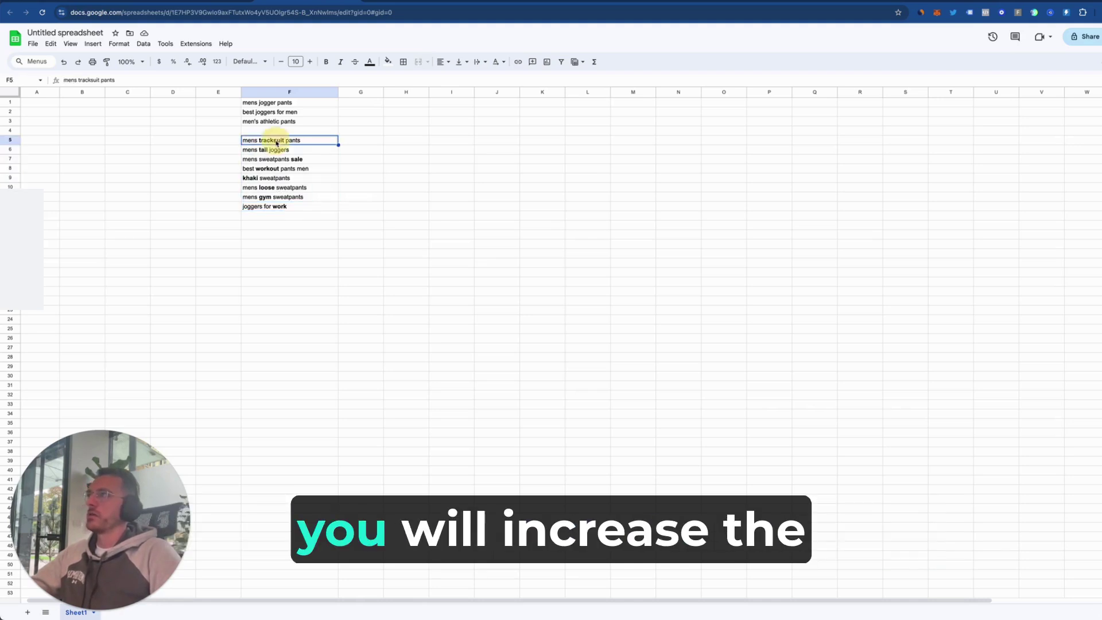
left_click(265, 147)
left_click(275, 104)
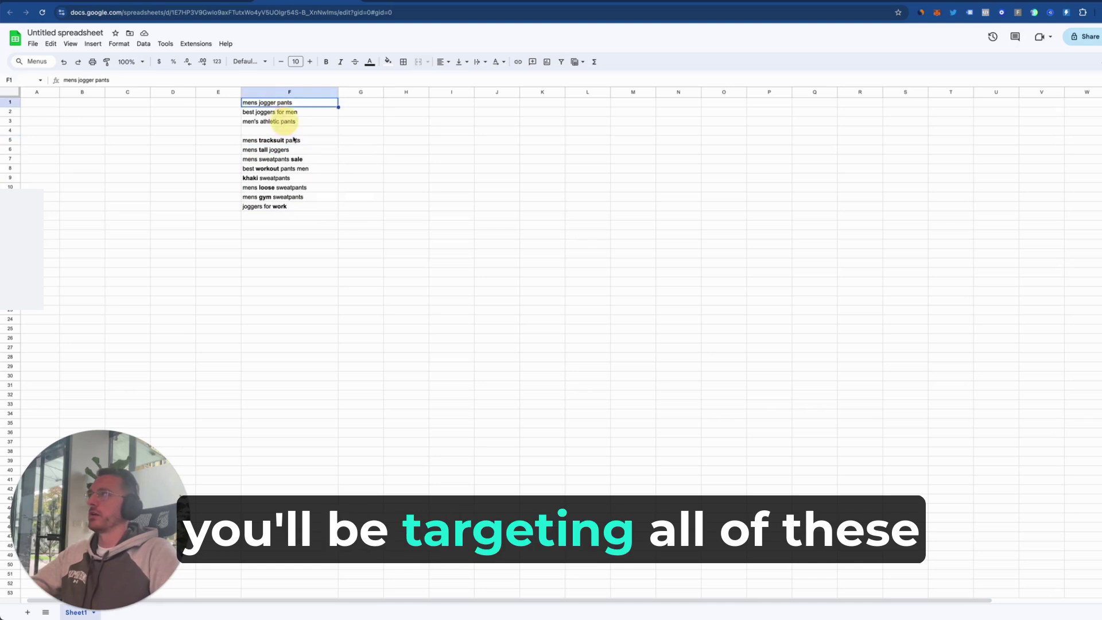
left_click(294, 208, "shift")
left_click(324, 207)
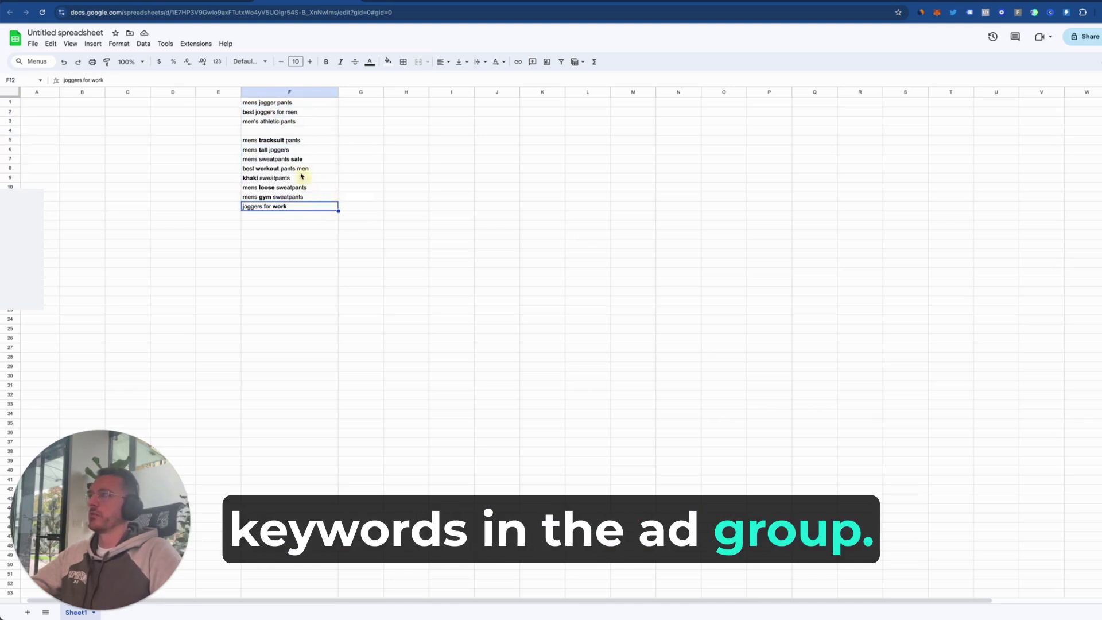
left_click(255, 142, "shift")
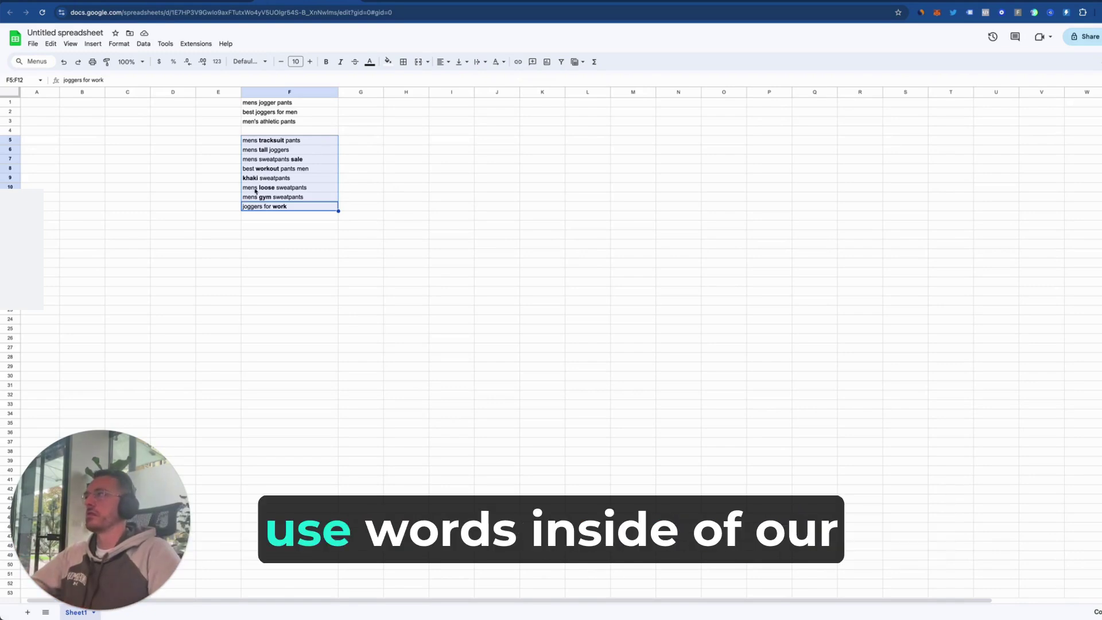
left_click(310, 197)
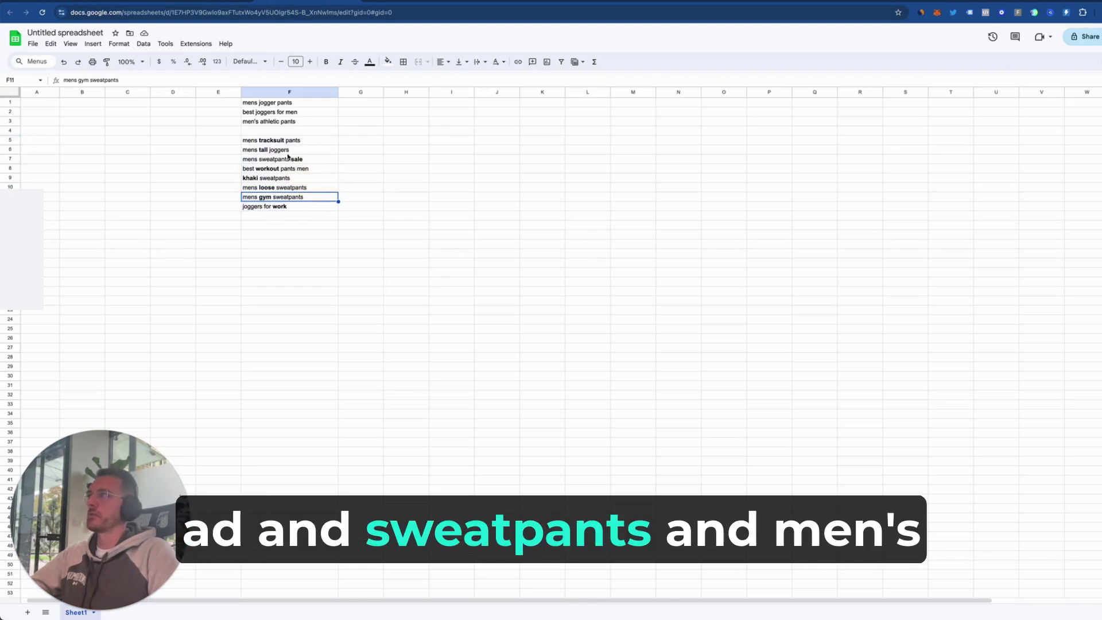
left_click(248, 142)
left_click(250, 112)
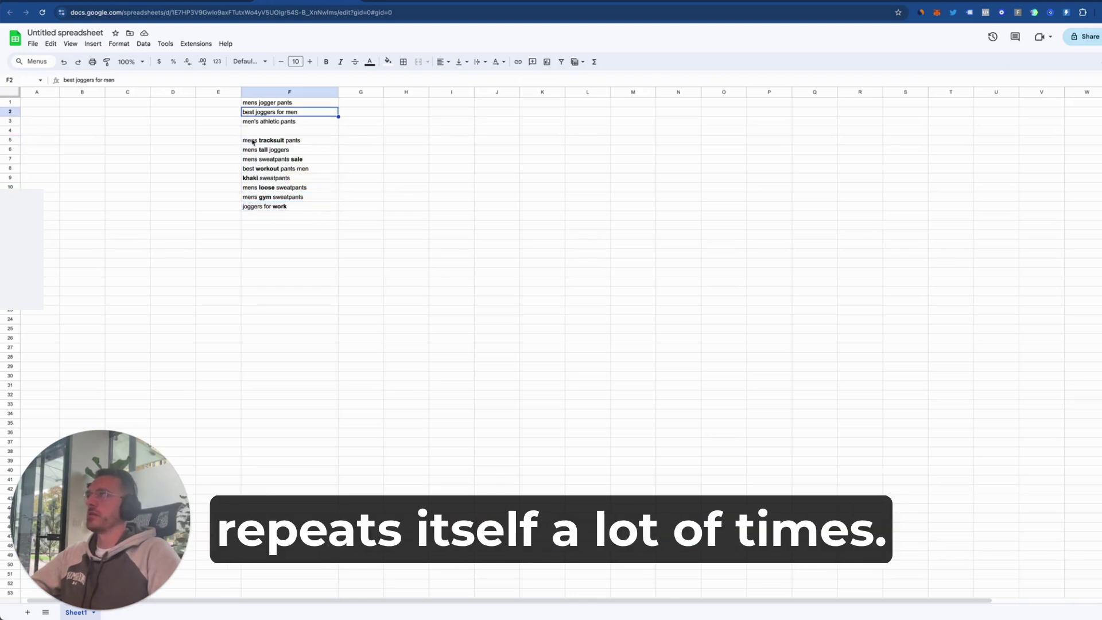
left_click(284, 207)
left_click(267, 141)
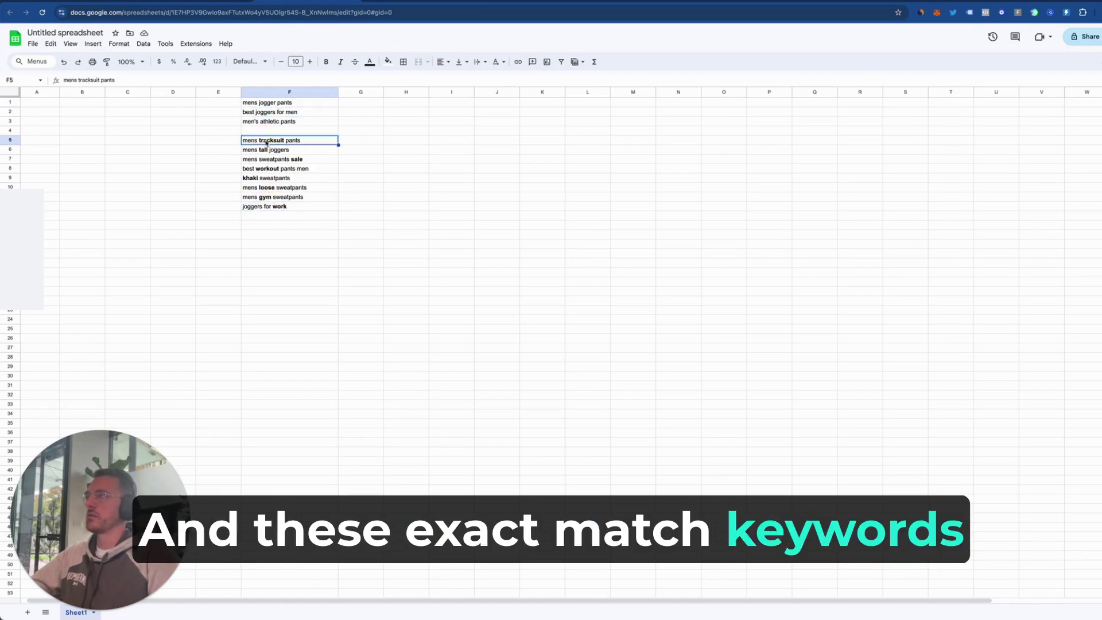